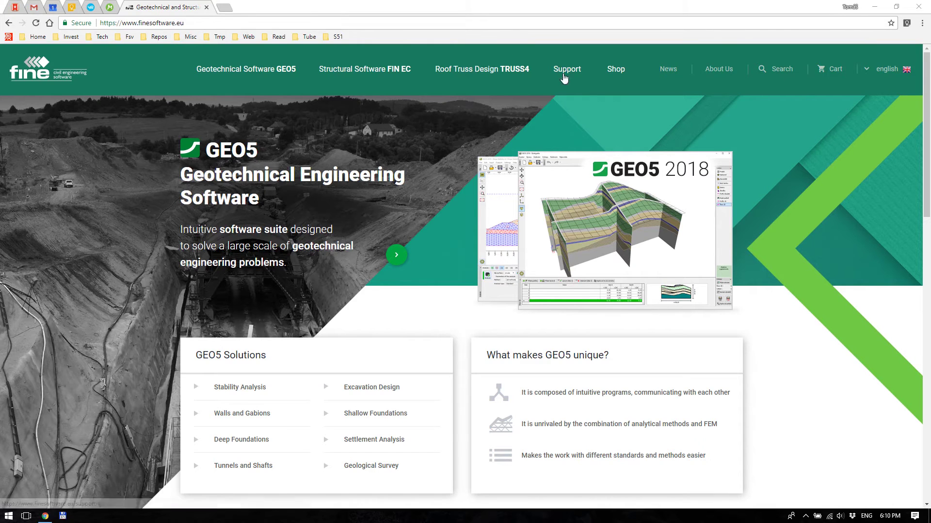
Open the Engineering Manuals page in the website's support section and filter the list by product GEO5 and program FEM.
mouse_move(565, 77)
left_click(590, 208)
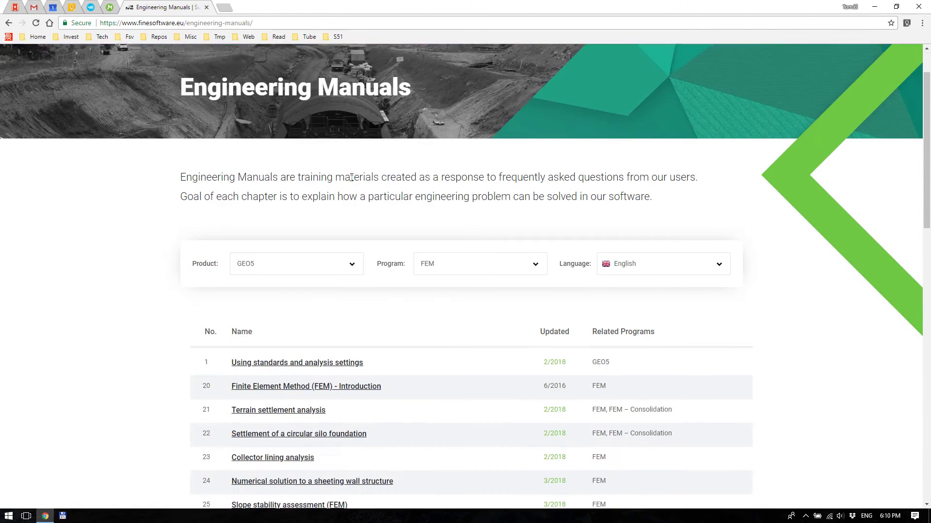
scroll(401, 202, "down", 3)
left_click(334, 184)
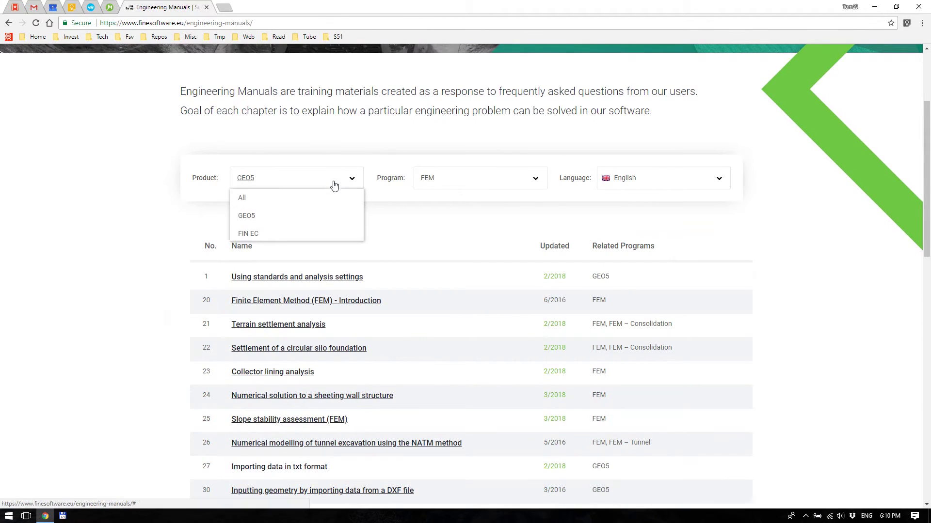
left_click(251, 216)
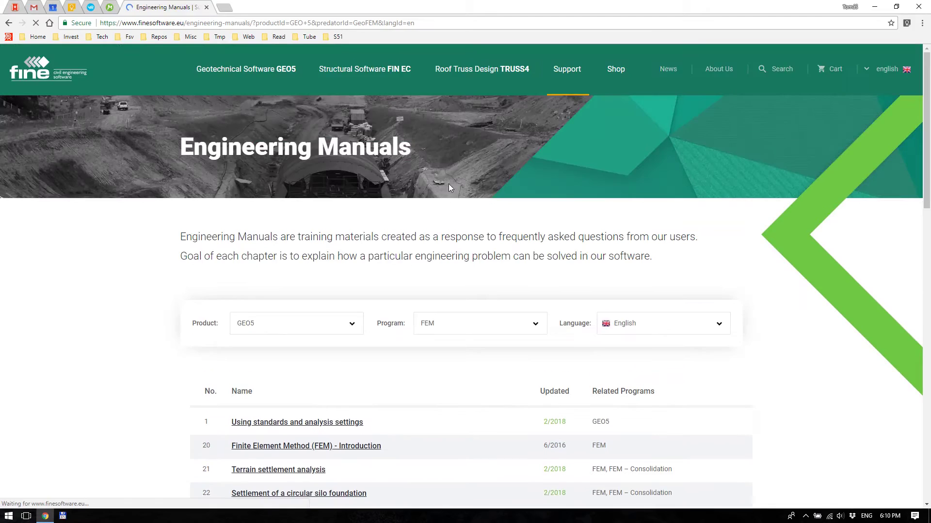
scroll(461, 262, "down", 2)
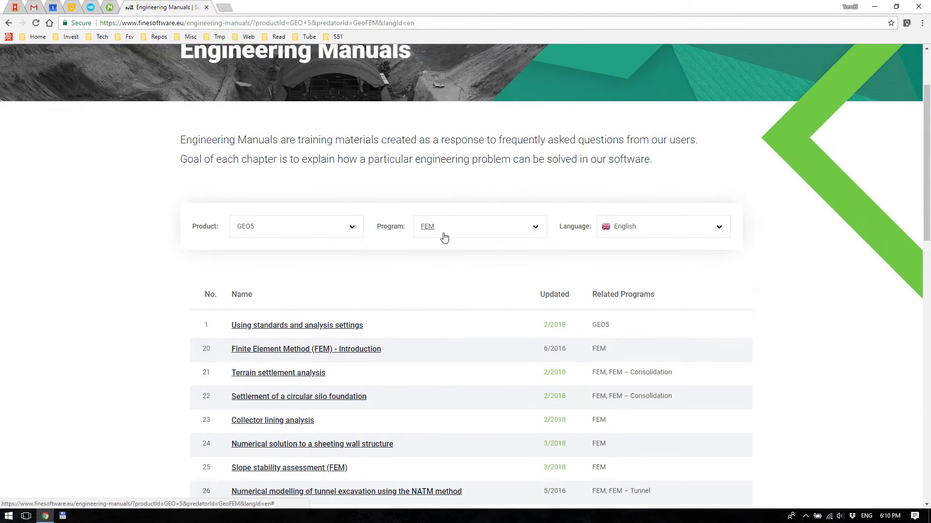
left_click(444, 237)
left_click(435, 335)
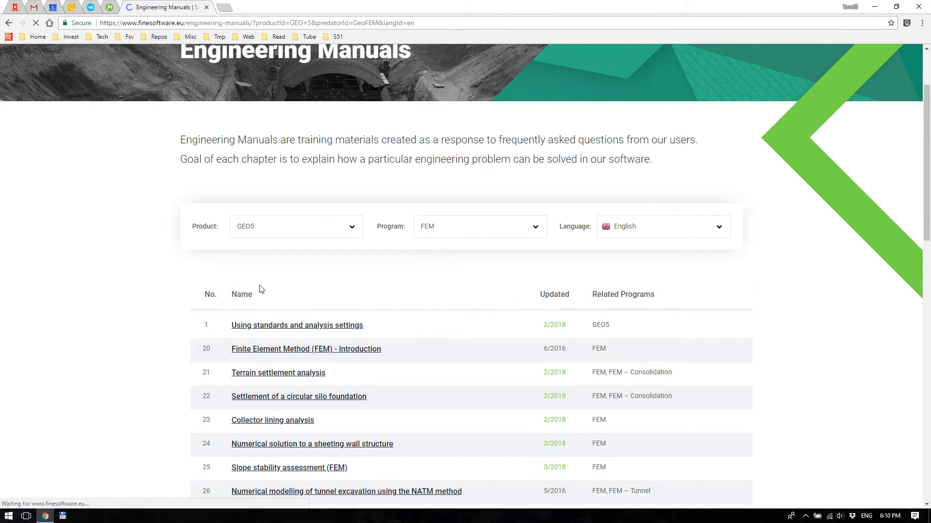
scroll(252, 296, "down", 1)
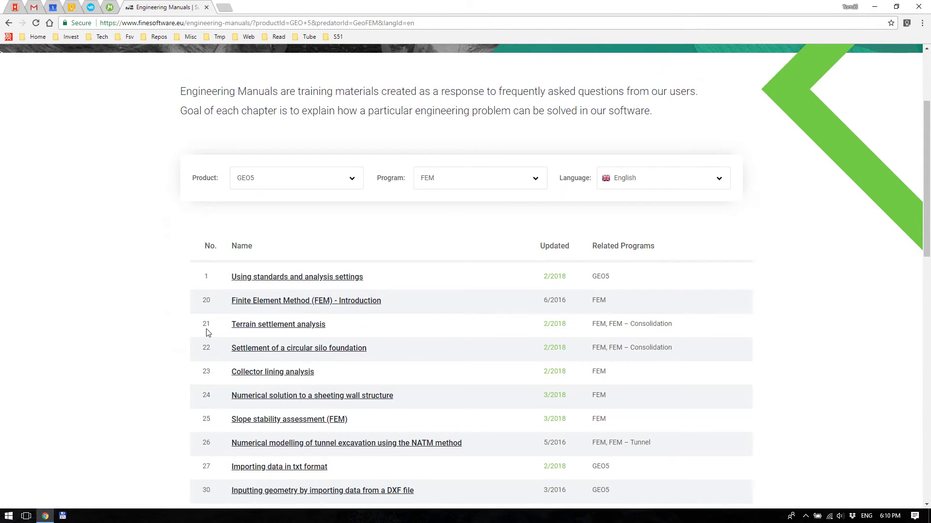
Download engineering manual 21, Terrain settlement analysis, and open the PDF in the system viewer.
left_click(274, 332)
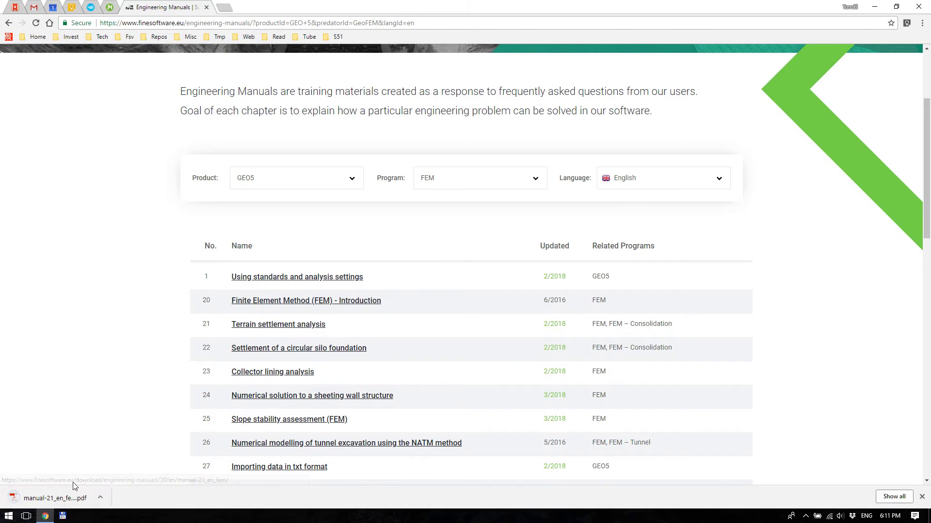
left_click(101, 498)
left_click(121, 449)
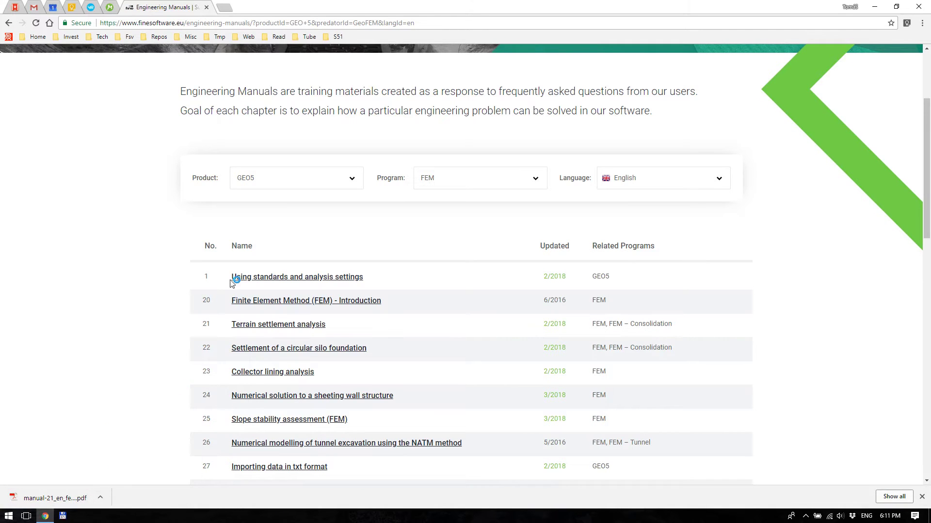
In the task specification, highlight "Determine the terrain settlement", "strip surcharge loading q = 250 kPa", "length of 4.0 m", "unloading" and "homogeneous", and review the soil parameters.
scroll(327, 172, "down", 3)
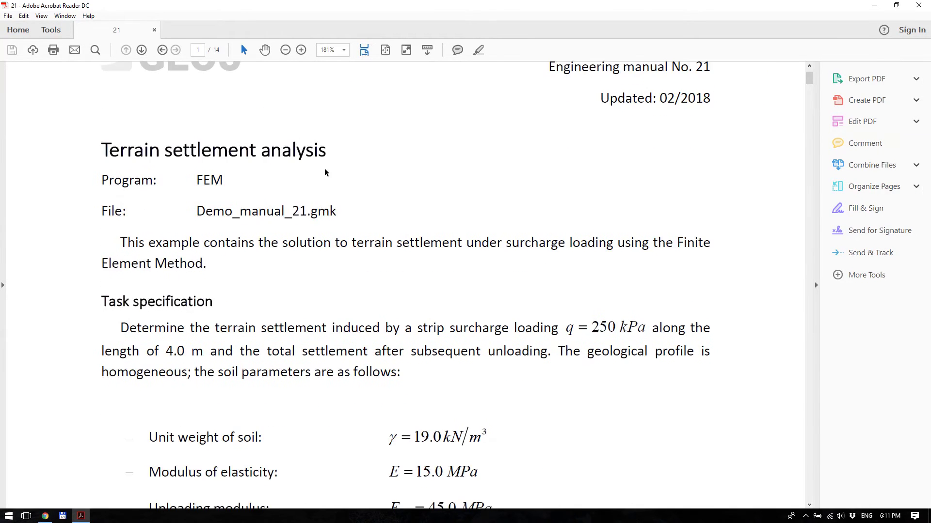
scroll(327, 171, "down", 3)
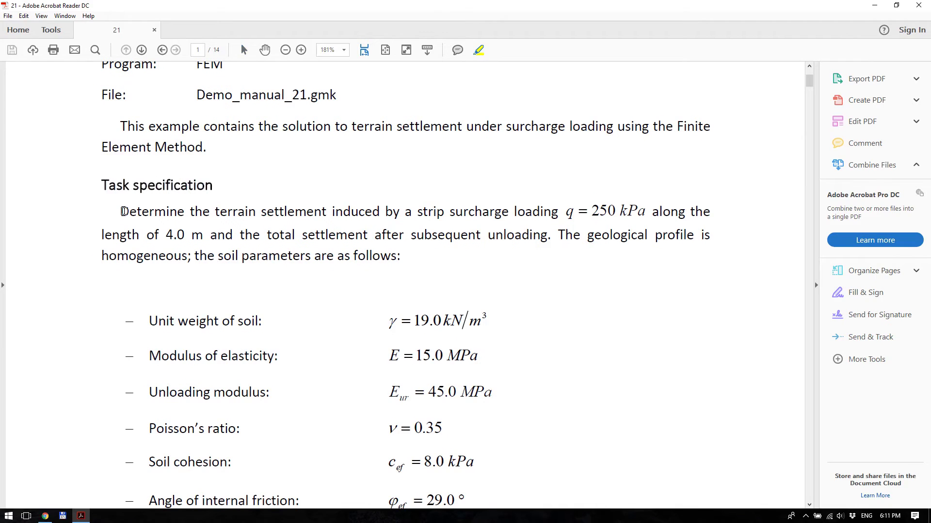
left_click_drag(121, 212, 291, 213)
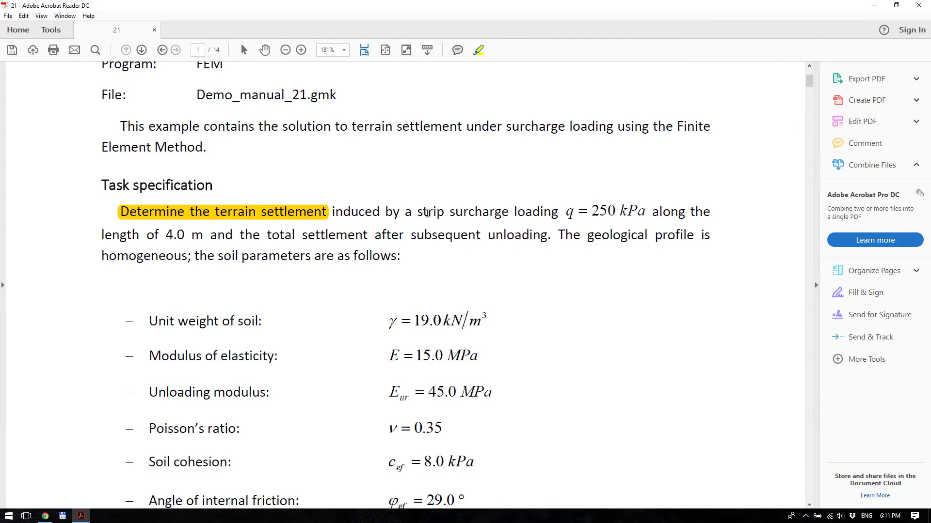
left_click_drag(417, 212, 630, 212)
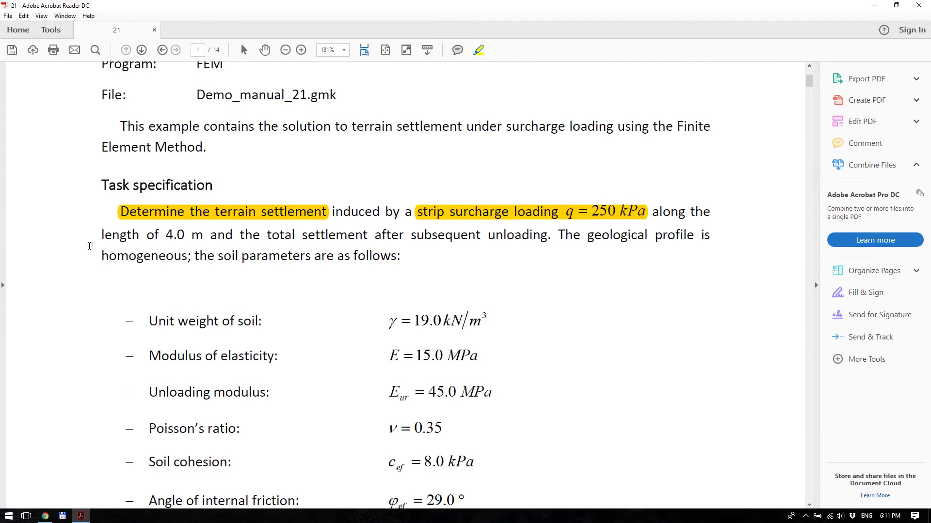
left_click_drag(101, 236, 196, 235)
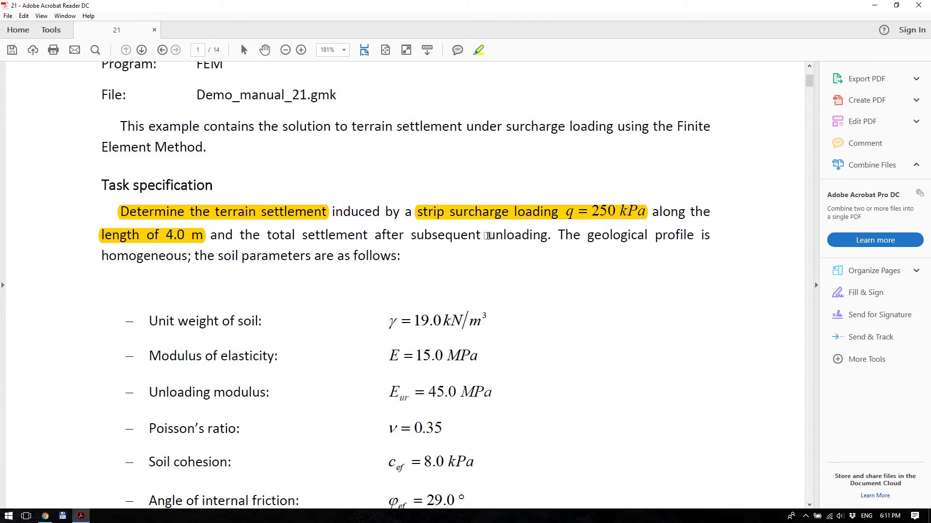
left_click_drag(489, 236, 550, 236)
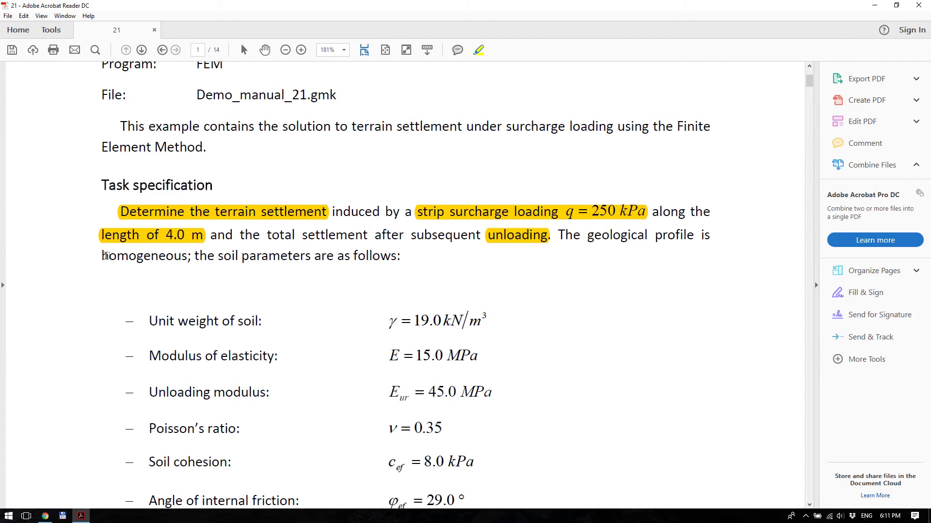
left_click_drag(101, 255, 186, 255)
scroll(334, 291, "down", 5)
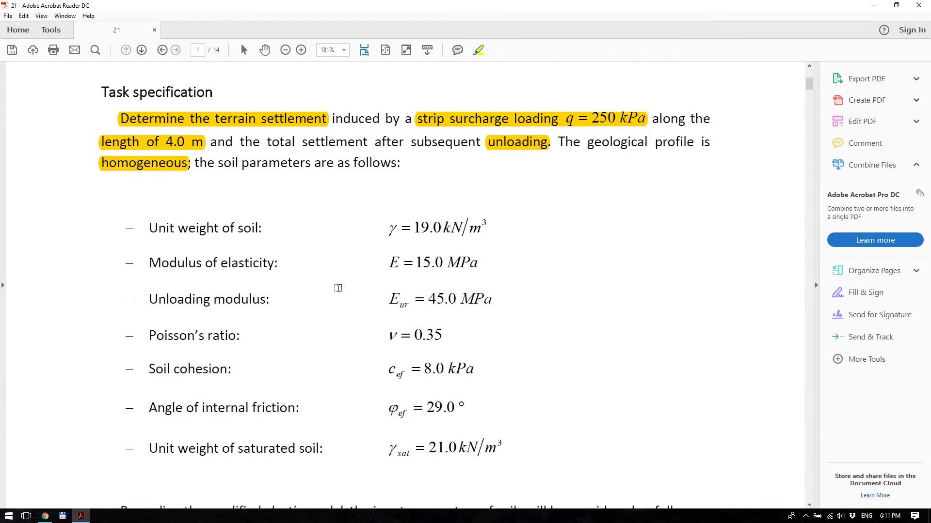
scroll(356, 264, "down", 1)
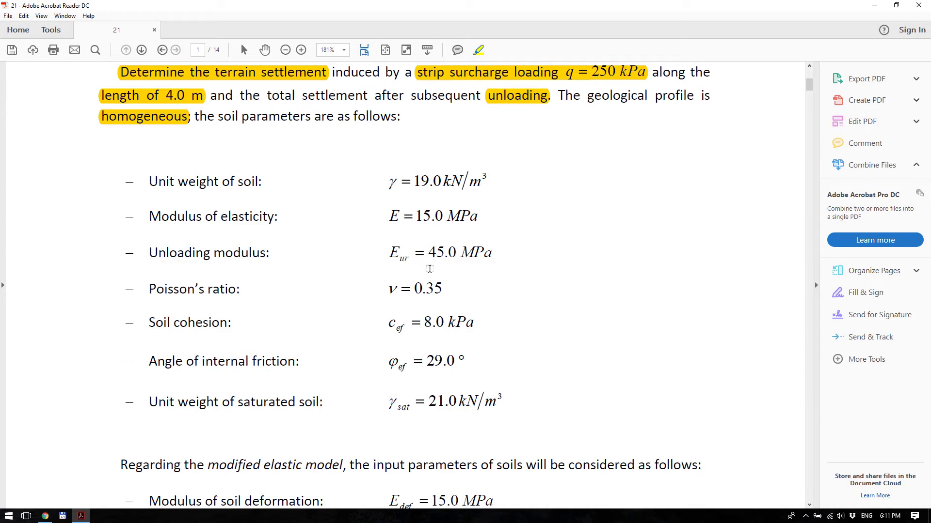
scroll(476, 213, "down", 5)
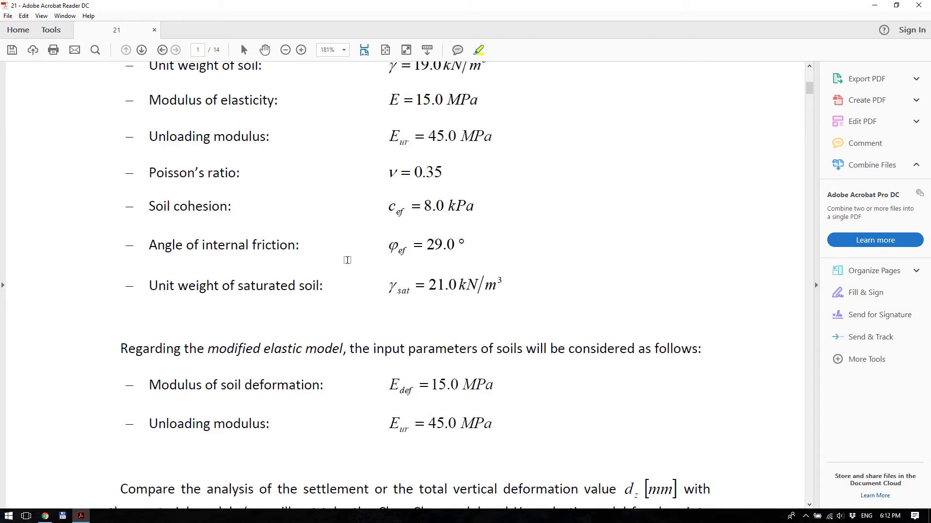
Switch to the desktop, open the GEO5 2018 EN folder and launch the FEM program.
key("super+d")
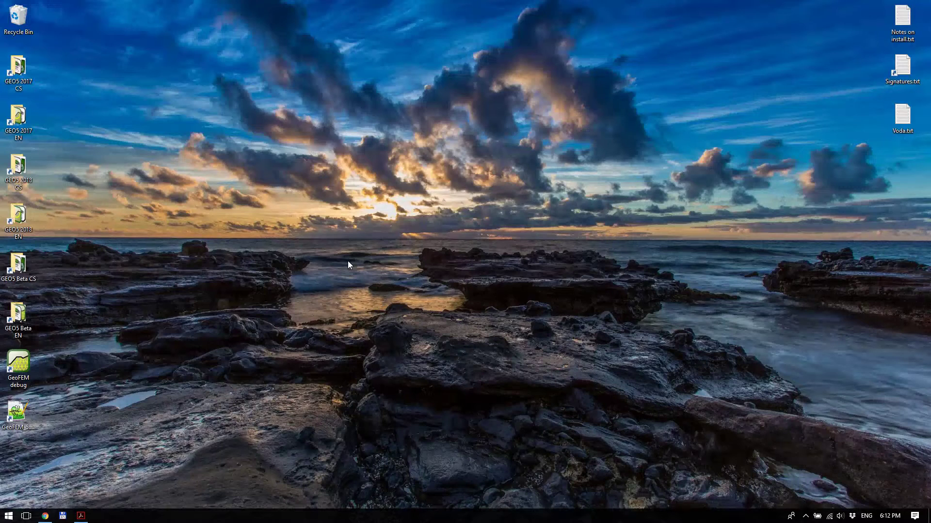
double_click(18, 216)
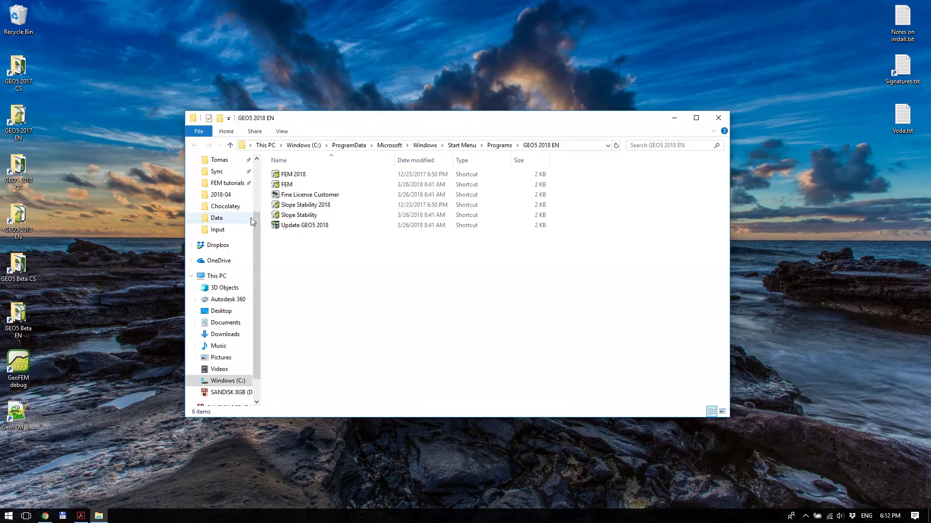
double_click(287, 185)
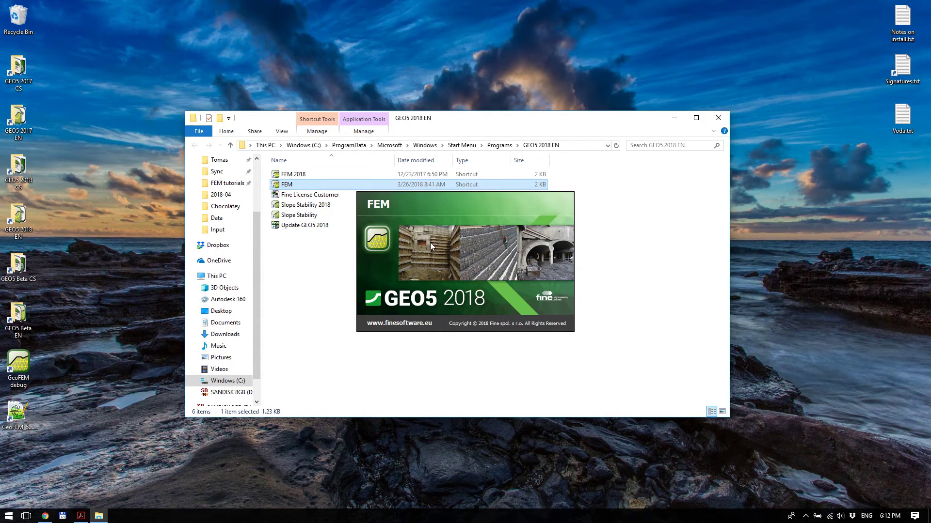
left_click(540, 291)
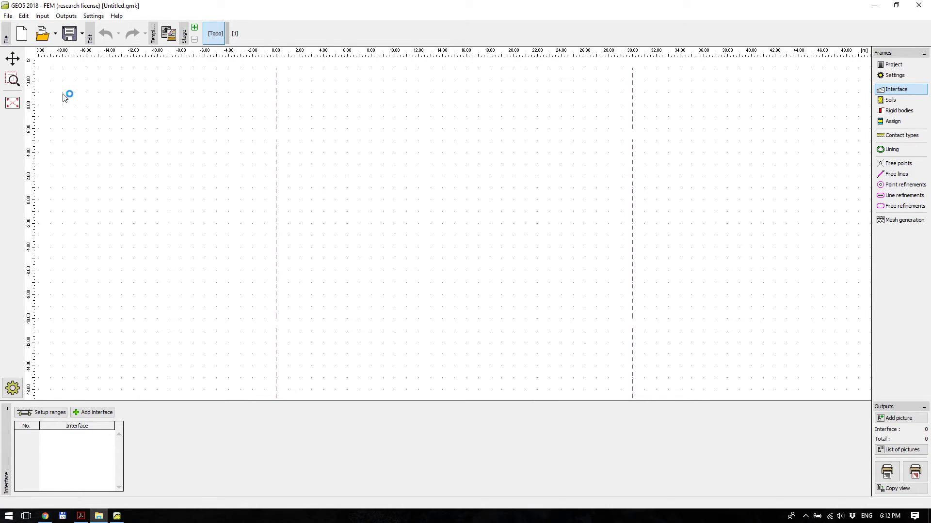
Save the new project in the FEM tutorials folder as "FEM tutorial 01".
left_click(70, 39)
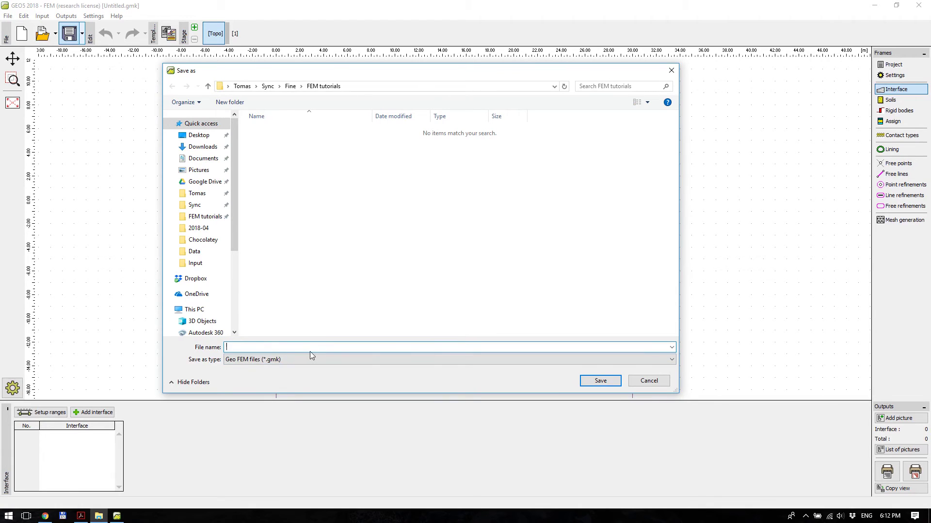
type("FEM tutorial 01")
key("Return")
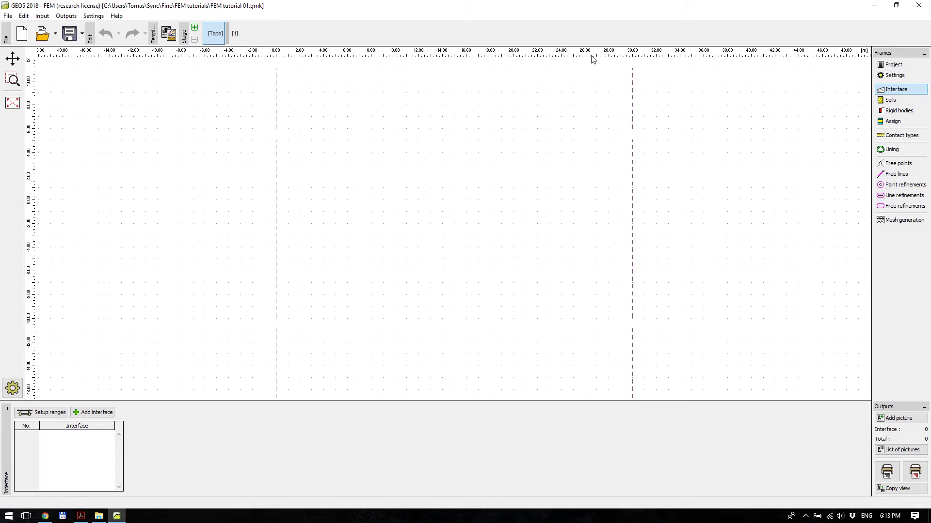
Open the project information and check the available systems of units, keeping metric.
left_click(895, 70)
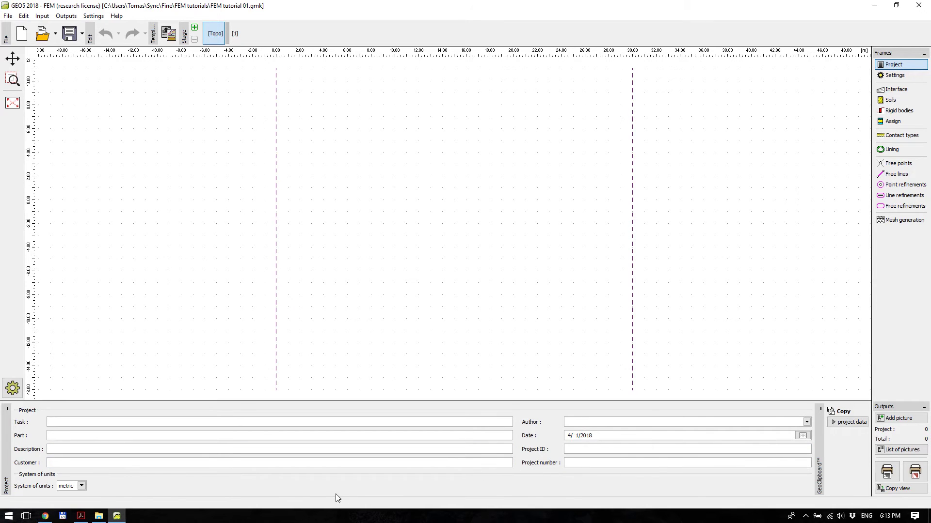
left_click(82, 486)
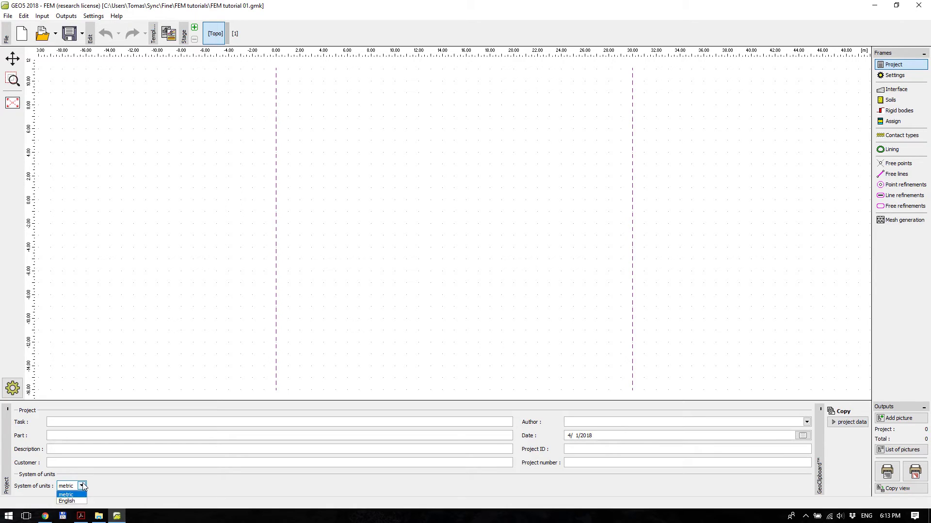
left_click(82, 486)
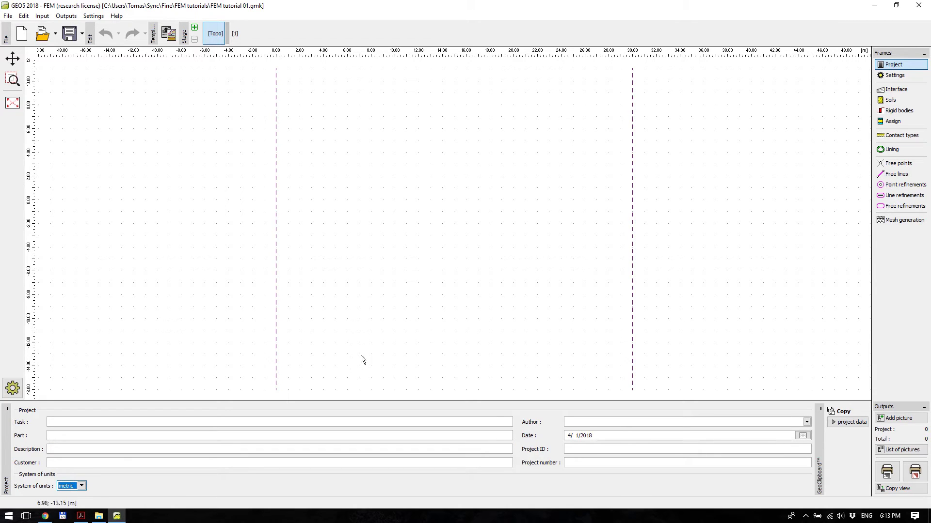
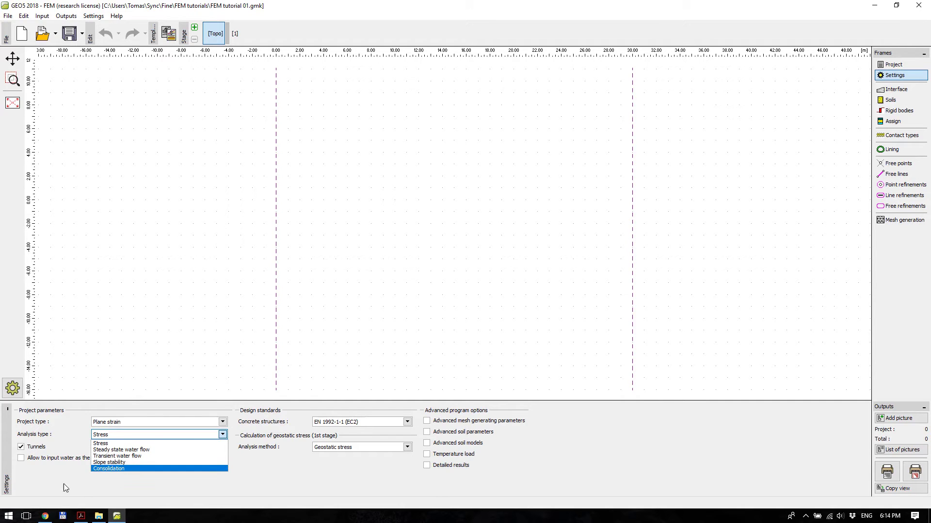
In the analysis settings, choose the Stress analysis type, turn off Tunnels and keep Geostatic stress as the first-stage method.
left_click(101, 441)
left_click(21, 448)
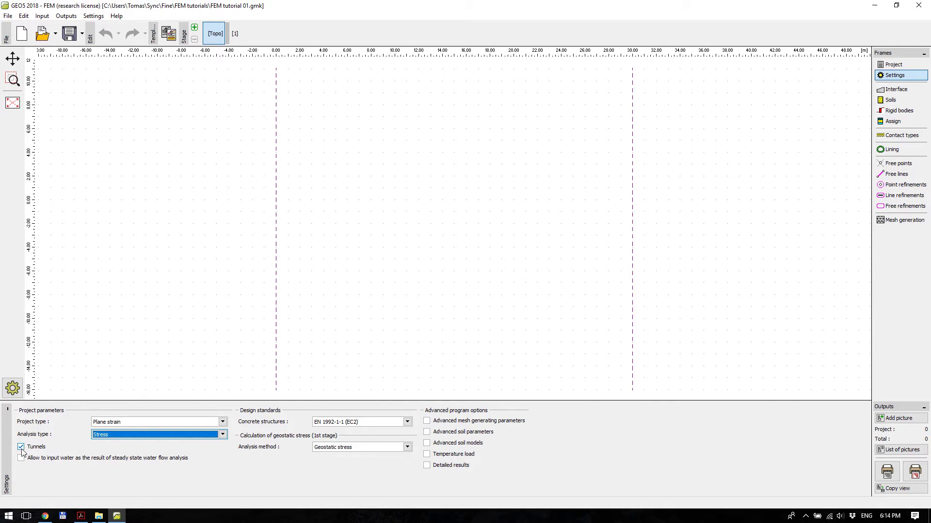
left_click(448, 274)
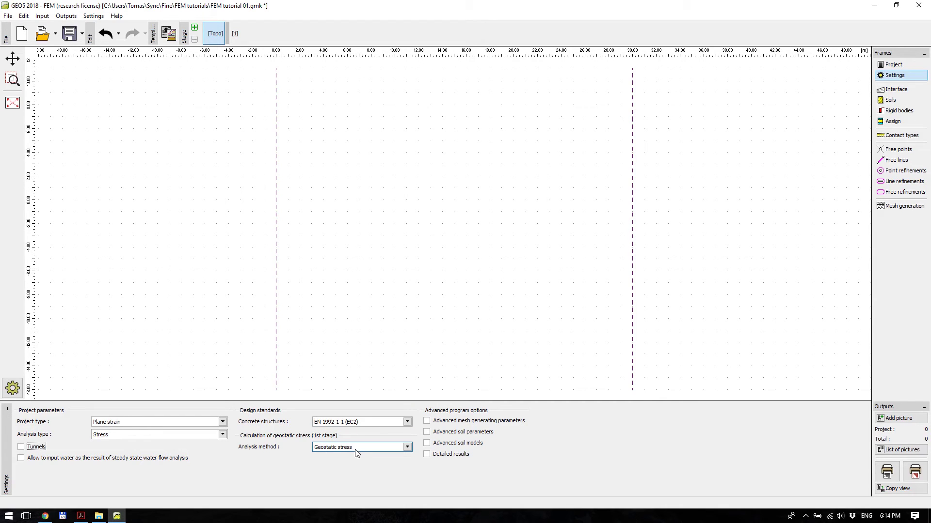
left_click(386, 451)
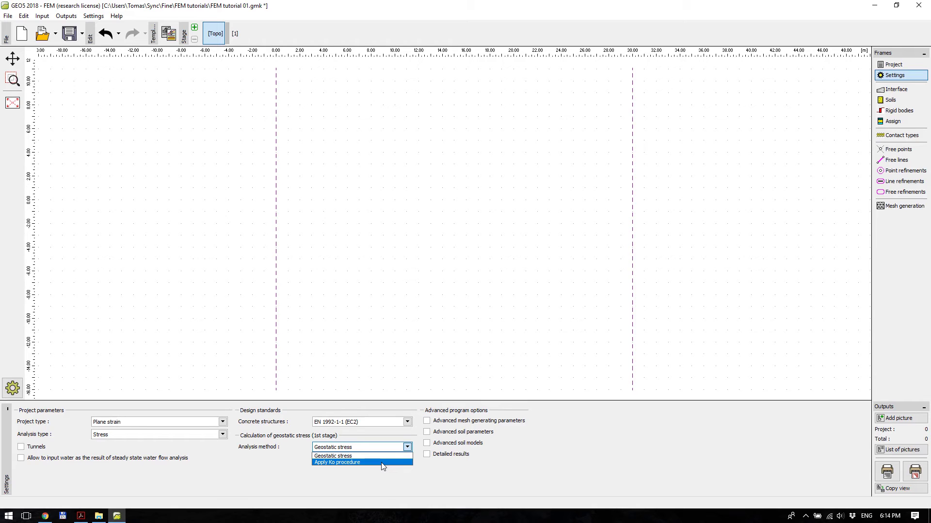
left_click(322, 456)
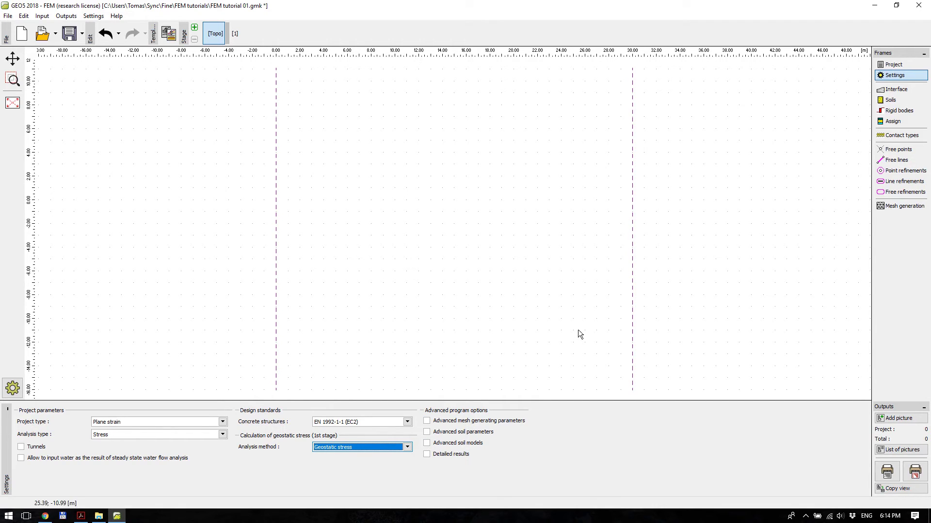
Set the model ranges to X from -15 m to 15 m, with a depth of 15 m below the deepest interface point.
left_click(898, 90)
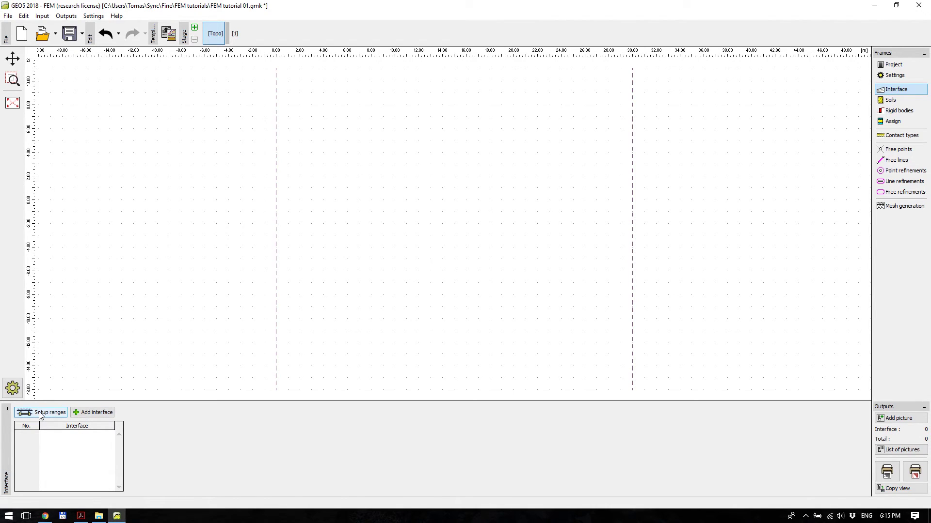
left_click(57, 414)
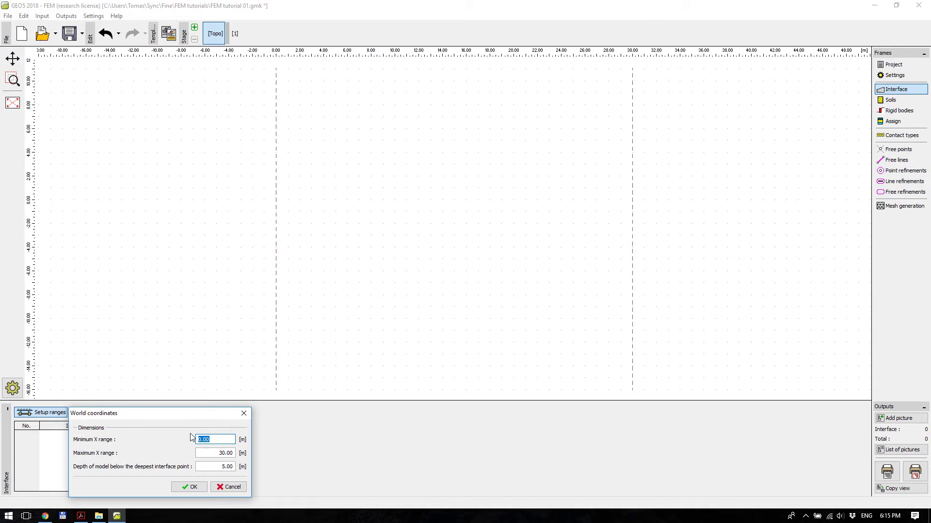
type("-15")
key("Tab")
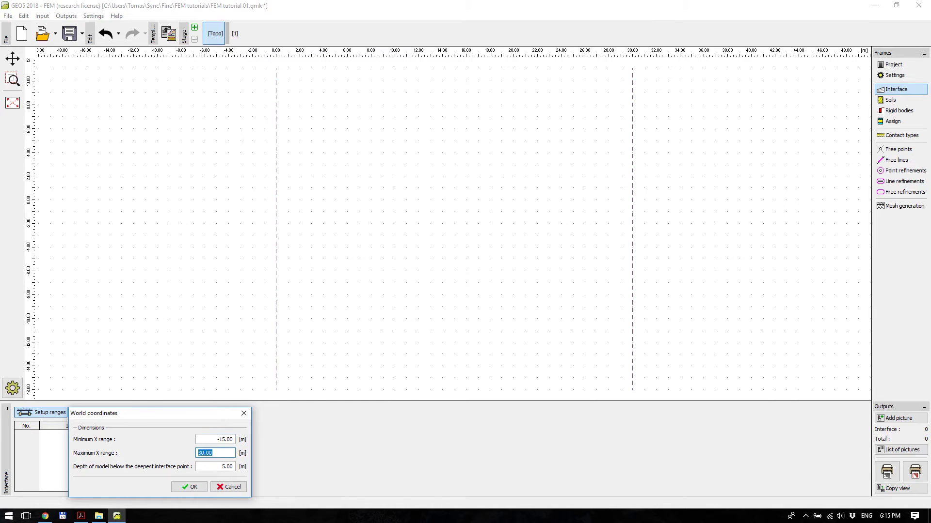
type("155")
left_click(217, 467)
left_click_drag(217, 467, 185, 468)
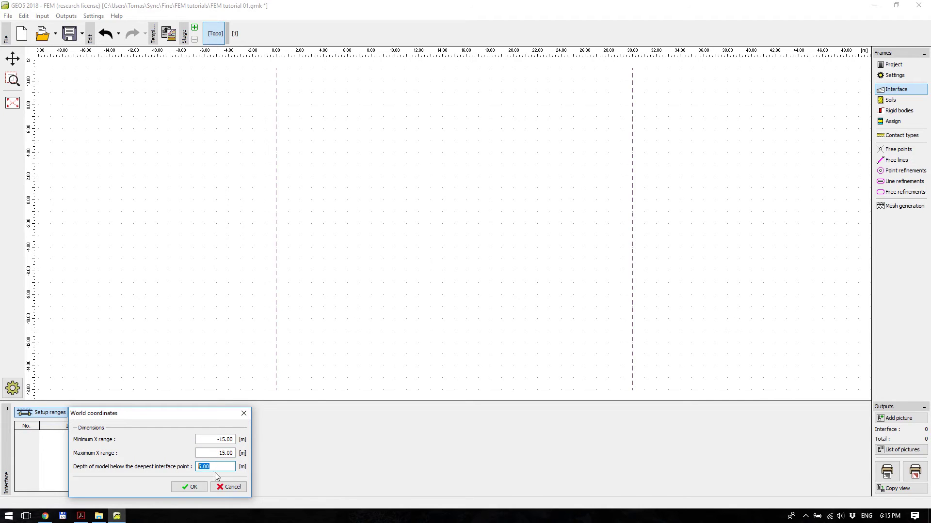
type("15")
left_click(198, 487)
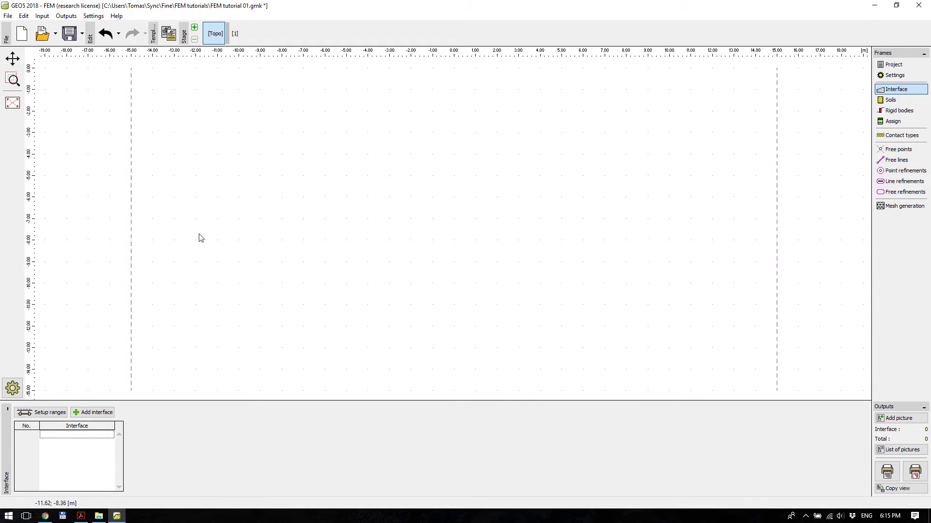
Start adding a new interface and check the input grid settings, keeping the 1.00 m x and z steps with snap to grid on.
left_click(100, 412)
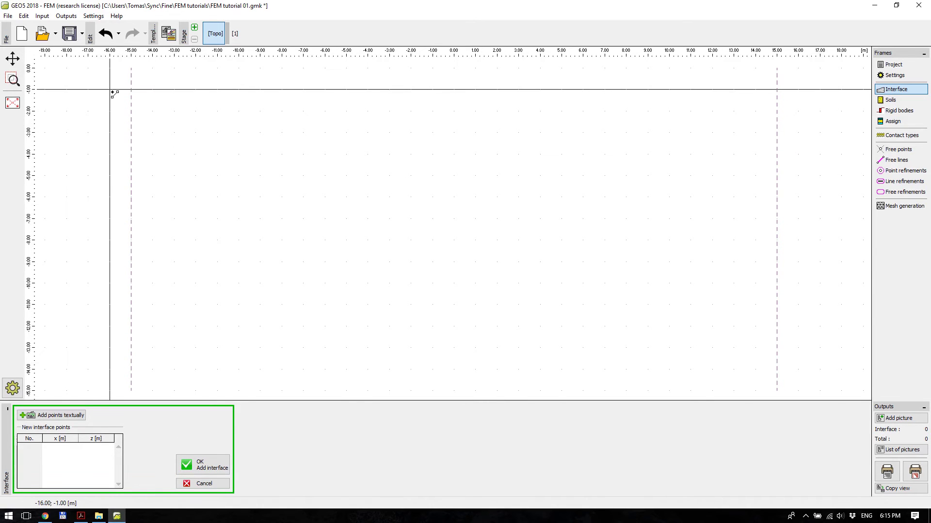
scroll(129, 210, "down", 2)
scroll(182, 282, "down", 2)
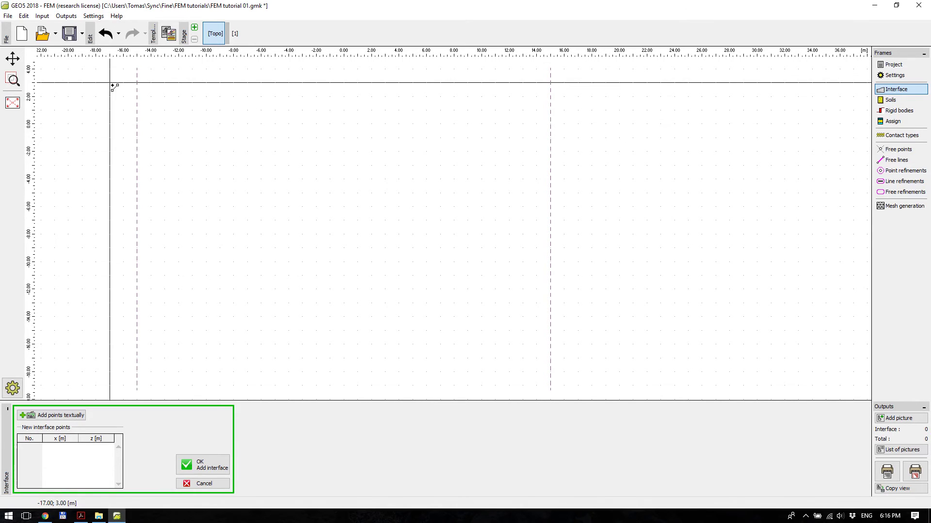
left_click(91, 16)
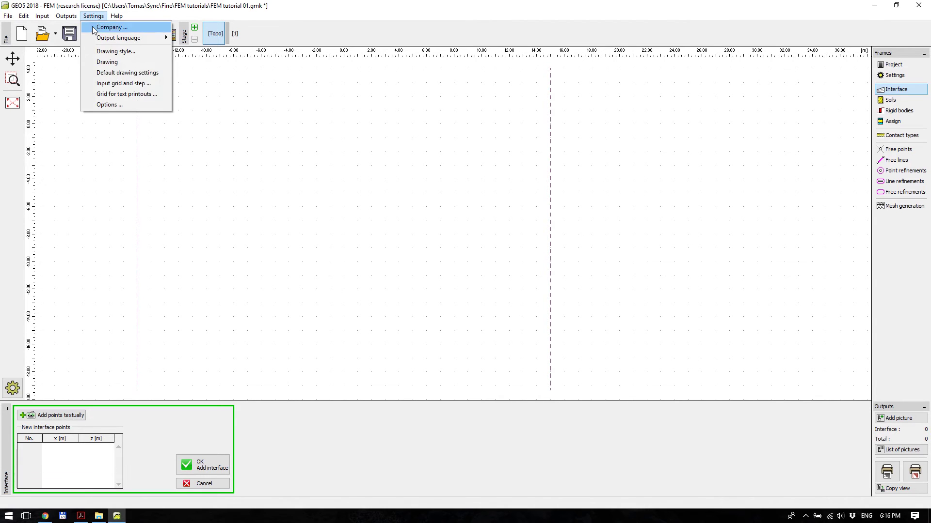
left_click(134, 84)
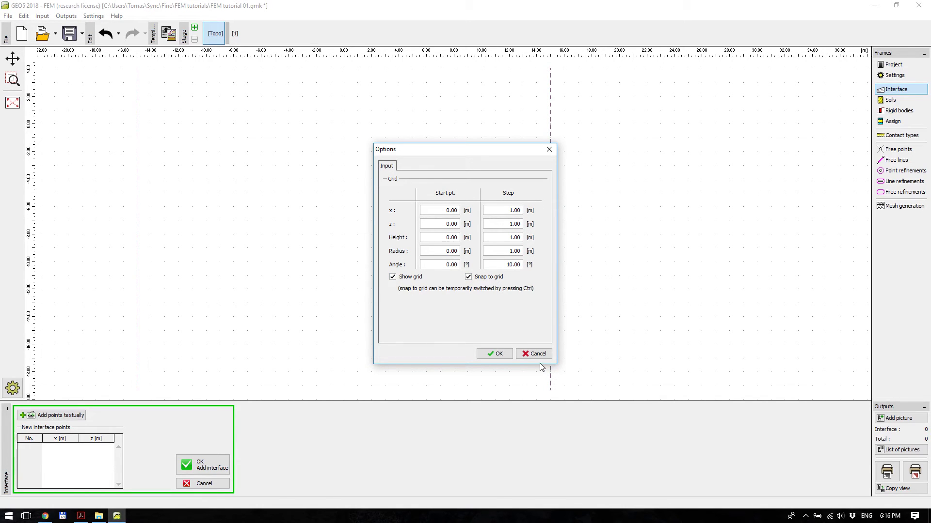
left_click(499, 354)
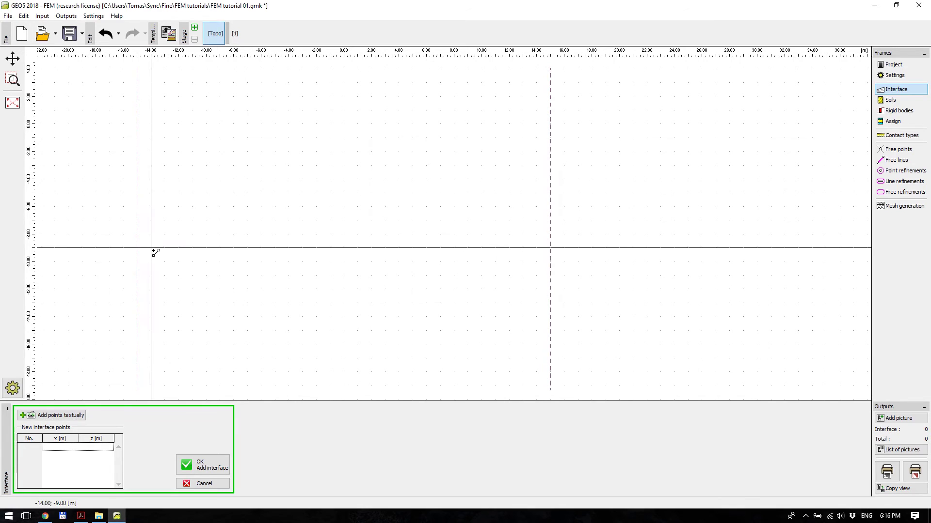
Draw the flat terrain interface from point (-15, 0) to point (15, 0) and add it to the model.
left_click(139, 127)
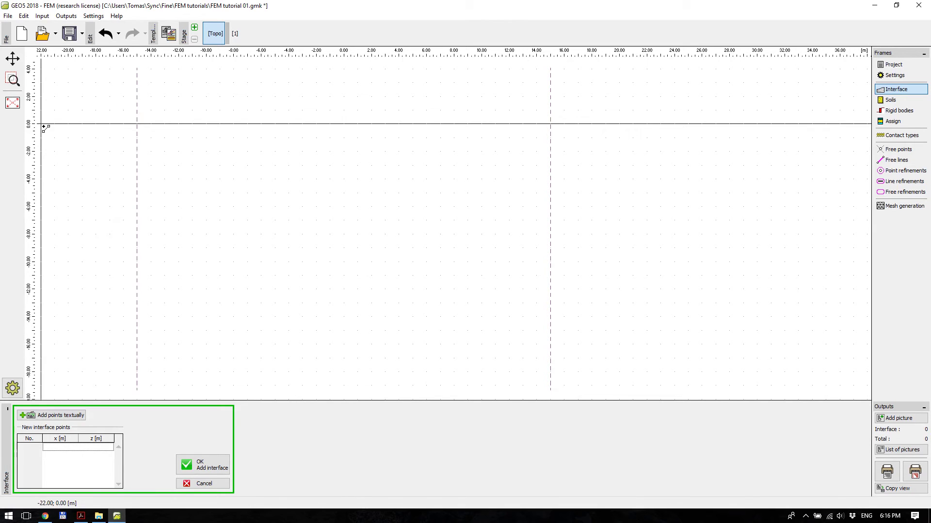
left_click(139, 126)
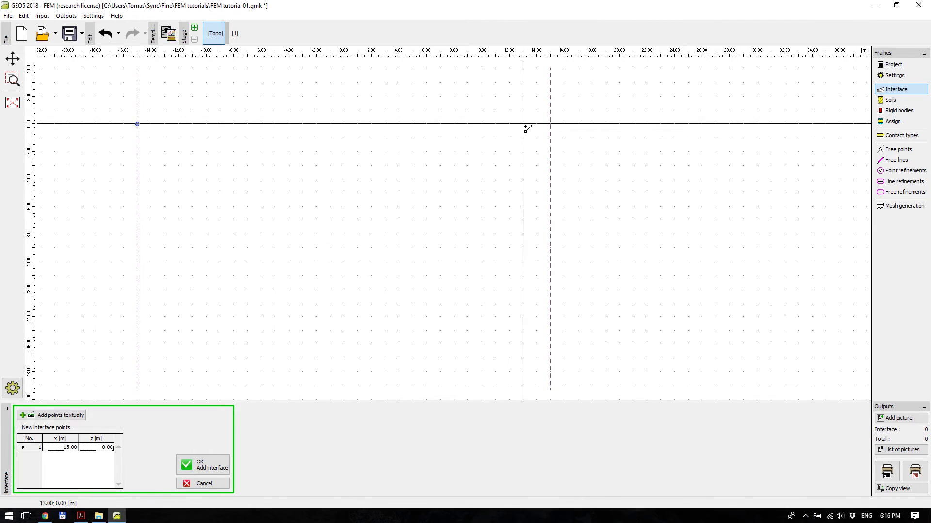
left_click(553, 127)
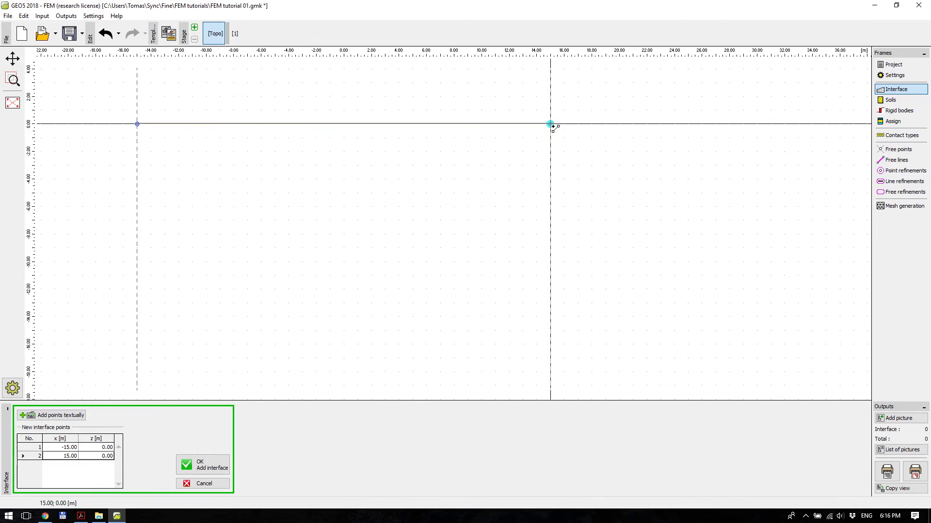
left_click(208, 469)
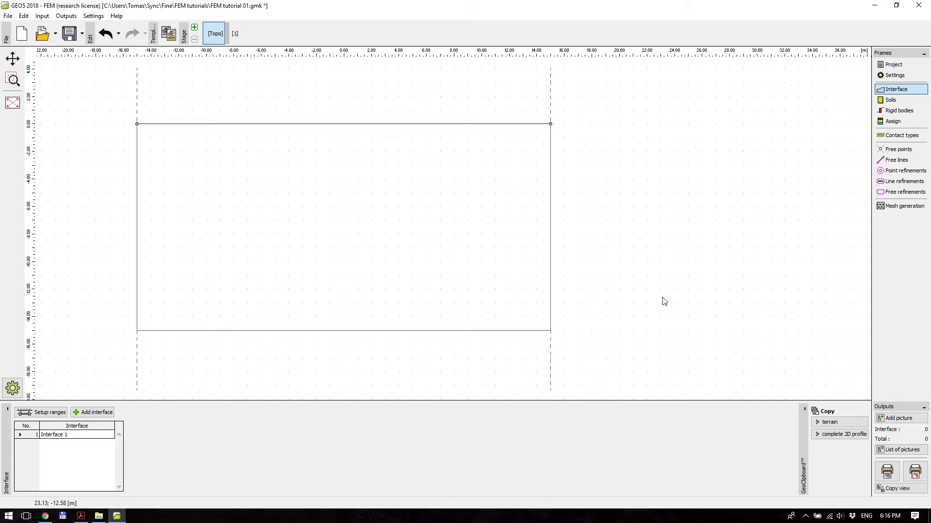
Start a new soil named "Soil 01" with the Mohr - Coulomb material model.
left_click(891, 100)
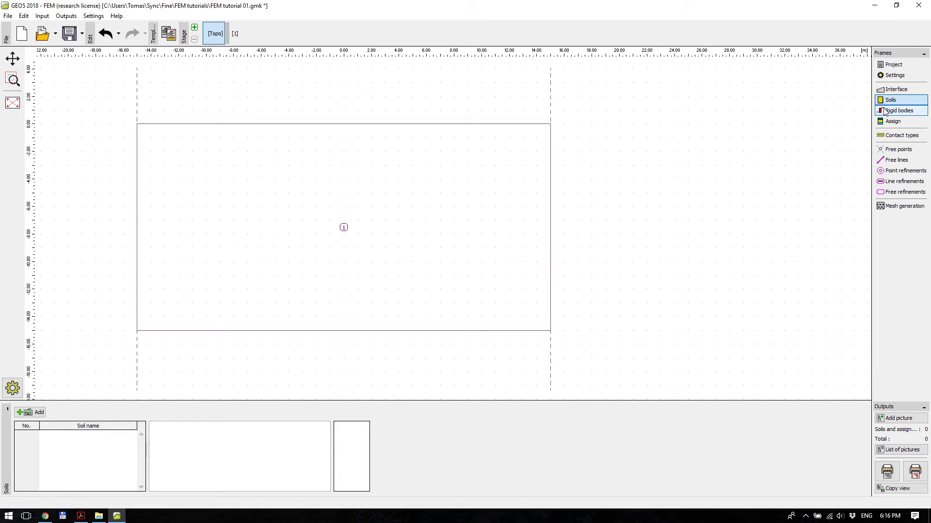
left_click(32, 413)
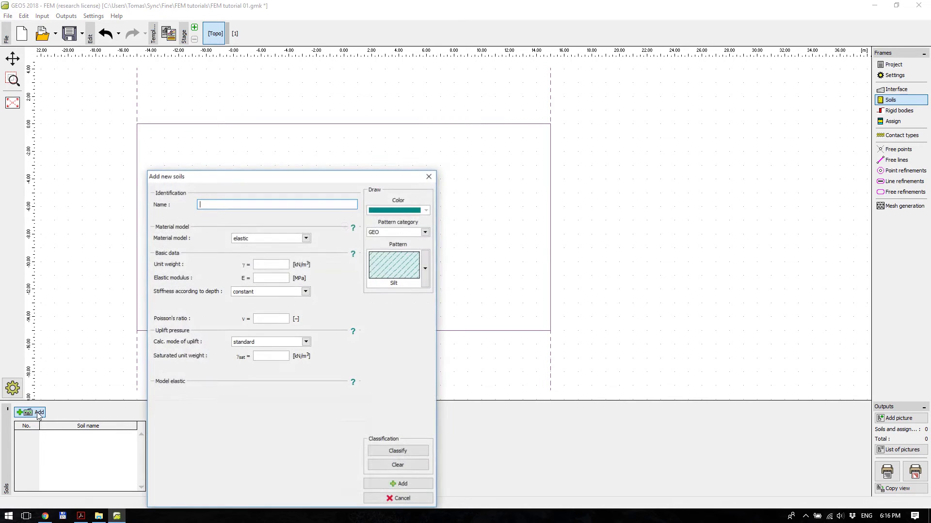
type("Soil 01")
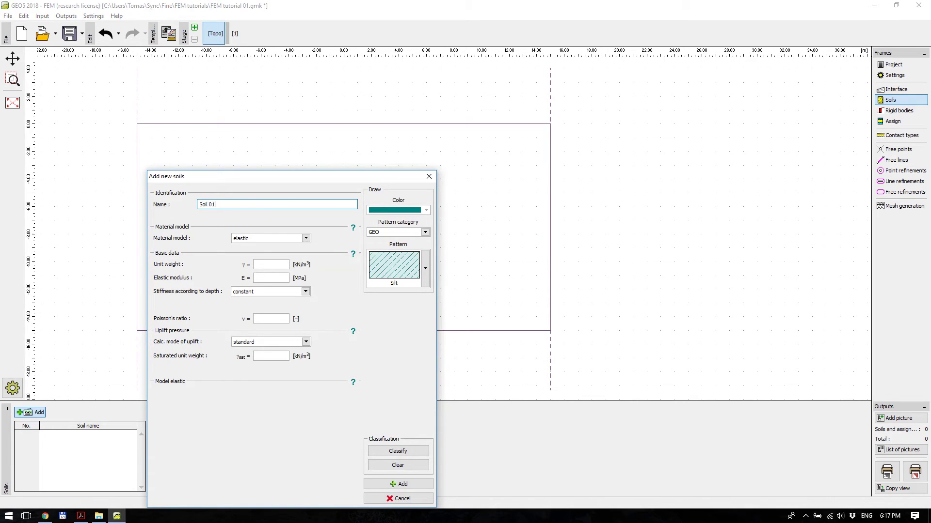
left_click(307, 238)
left_click(298, 256)
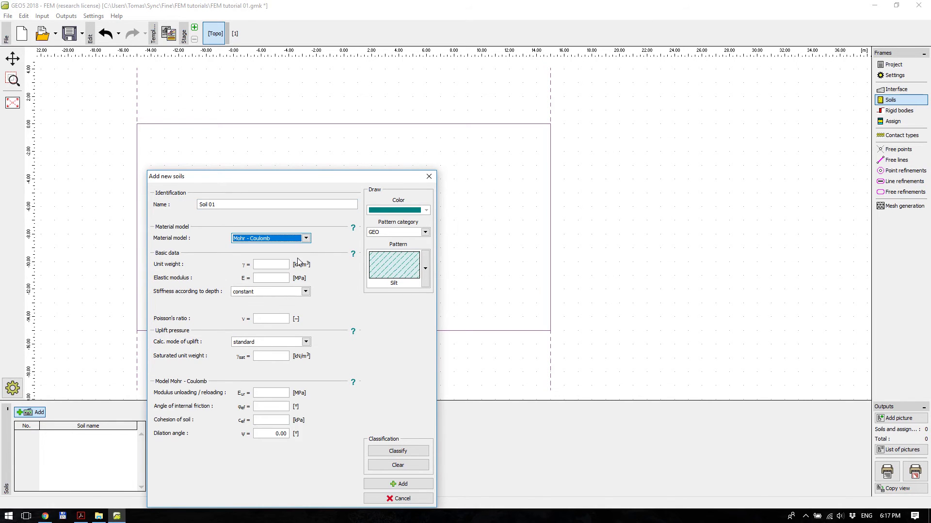
Look up the soil parameters in the engineering manual PDF and set the soil's unit weight to 19 kN/m³.
left_click(285, 264)
left_click(285, 263)
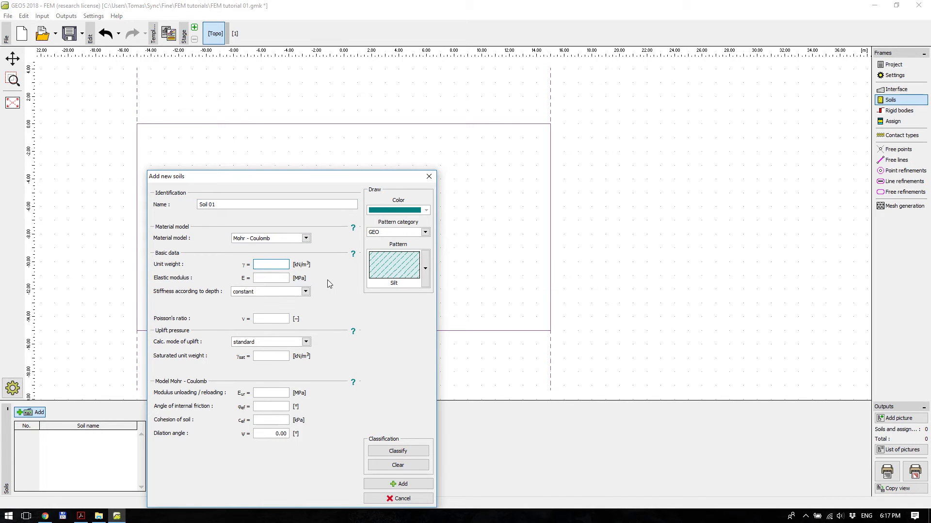
key("alt+Tab")
key("alt+Tab")
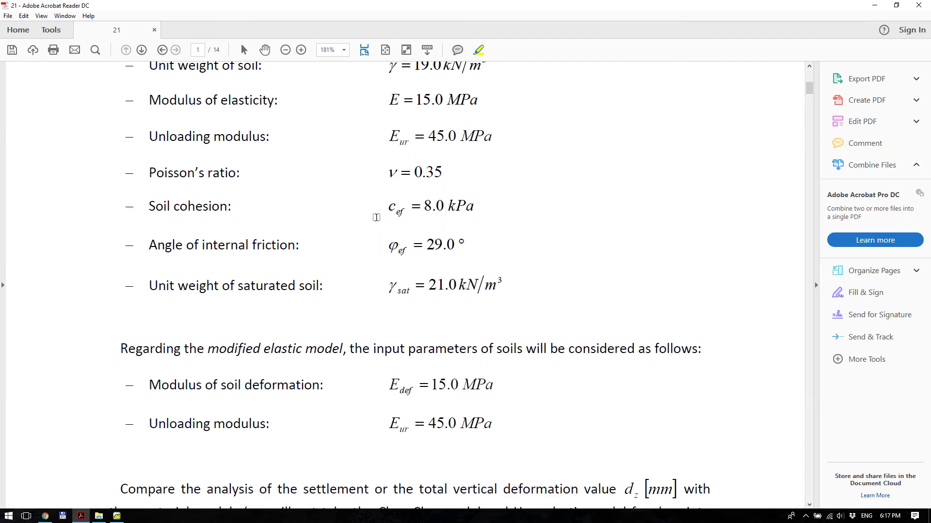
scroll(374, 214, "up", 1)
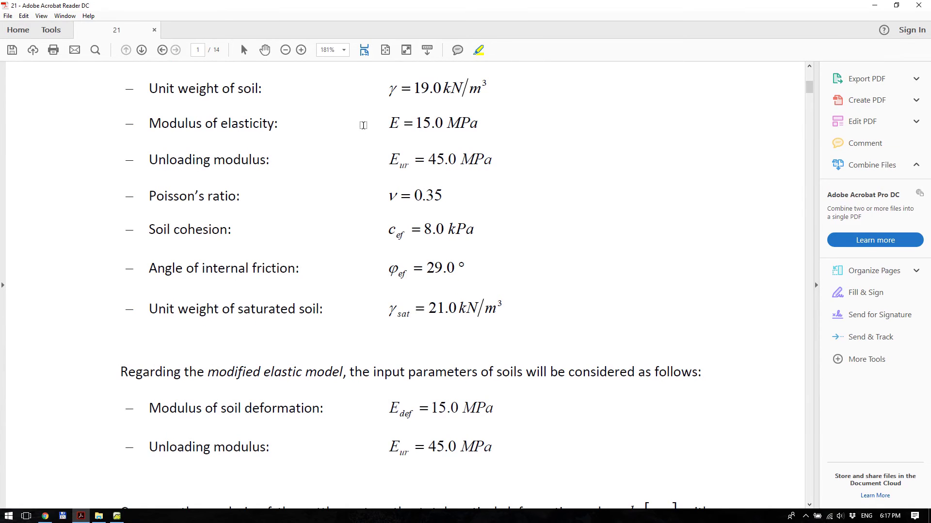
key("alt+Tab")
type("19")
key("Tab")
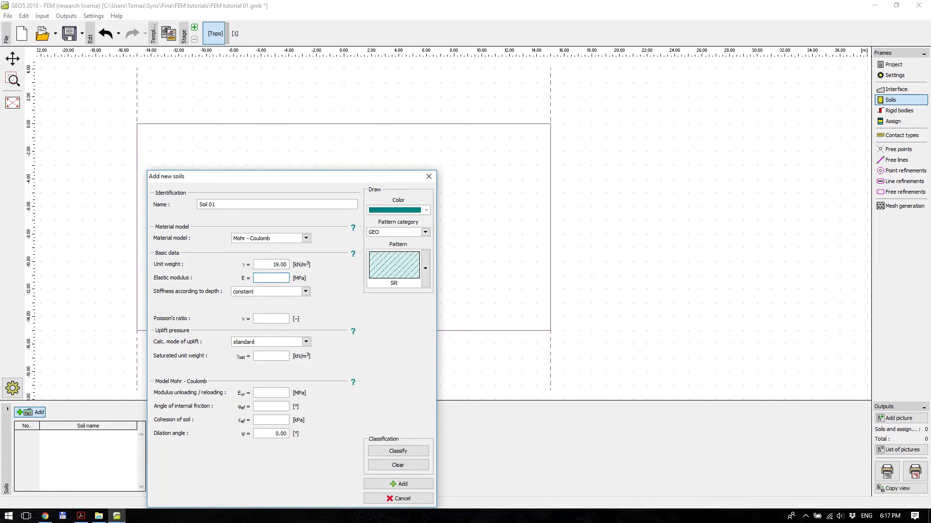
Set the elastic modulus to 15 MPa, the unloading/reloading modulus to 45 MPa and Poisson's ratio to 0.35.
type("15")
left_click(279, 393)
type("45")
left_click(285, 318)
Recheck the strength parameters in the manual, and set the angle of internal friction to 29° and the cohesion to 8 kPa.
key("alt+Tab")
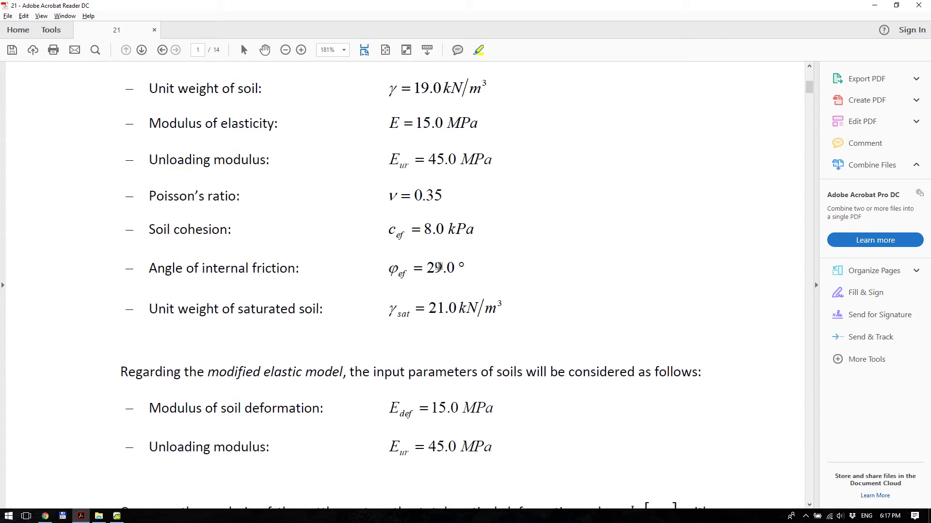
key("alt+Tab")
left_click(271, 407)
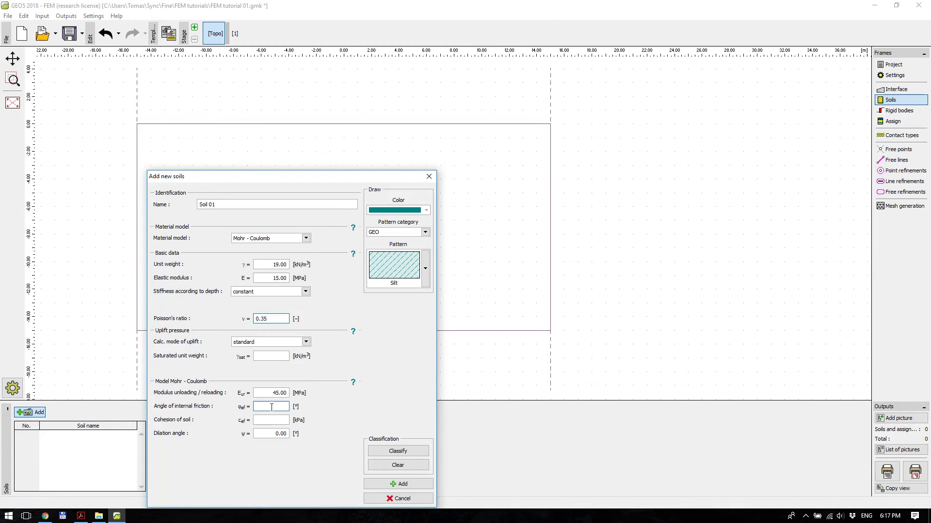
type("29")
key("Tab")
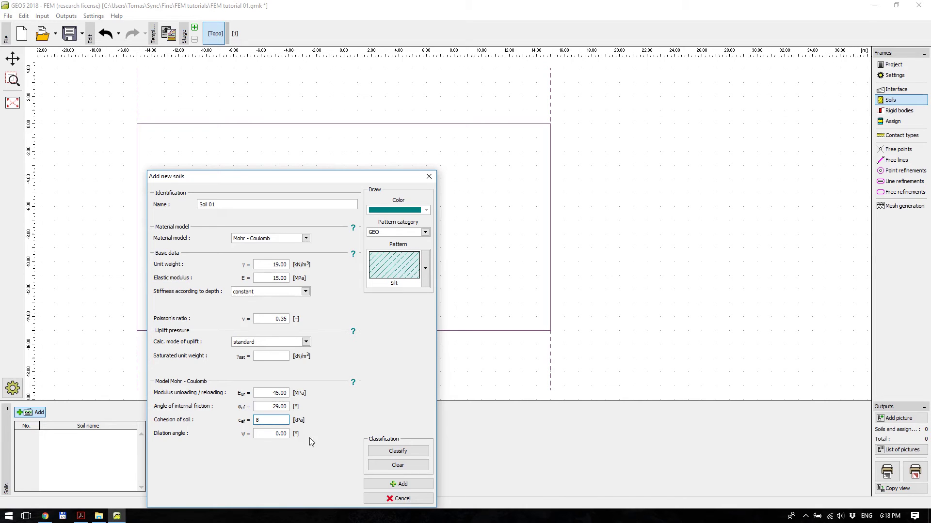
Keep the teal color and Silt pattern, add Soil 01 to the project and close the soil dialog.
left_click(426, 211)
left_click(427, 222)
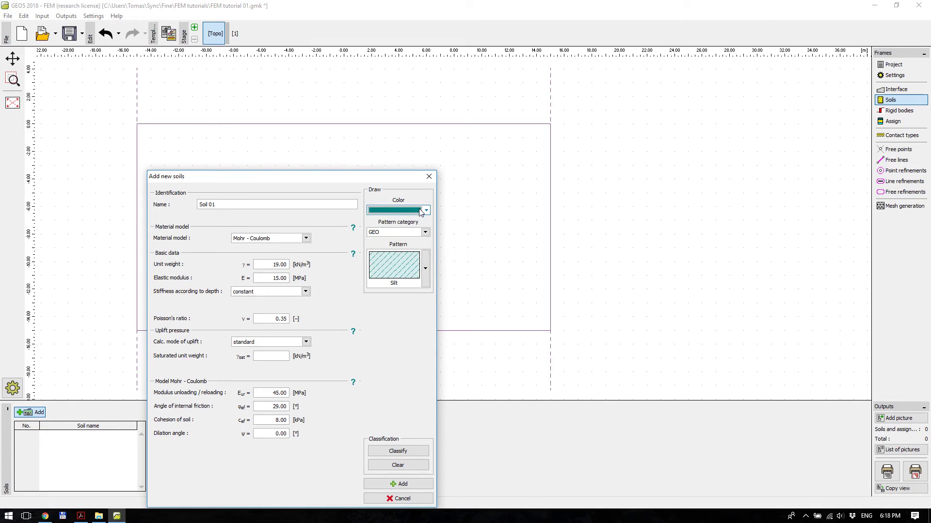
left_click(424, 265)
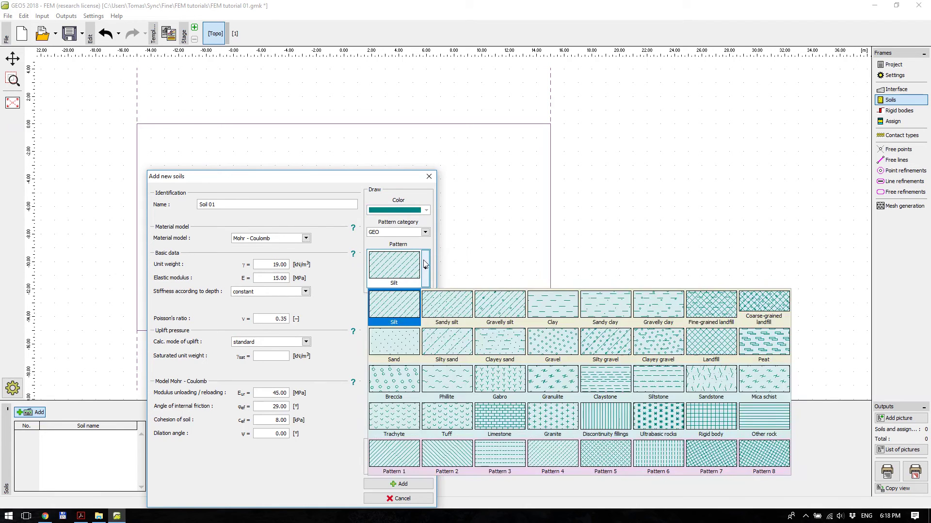
left_click(411, 312)
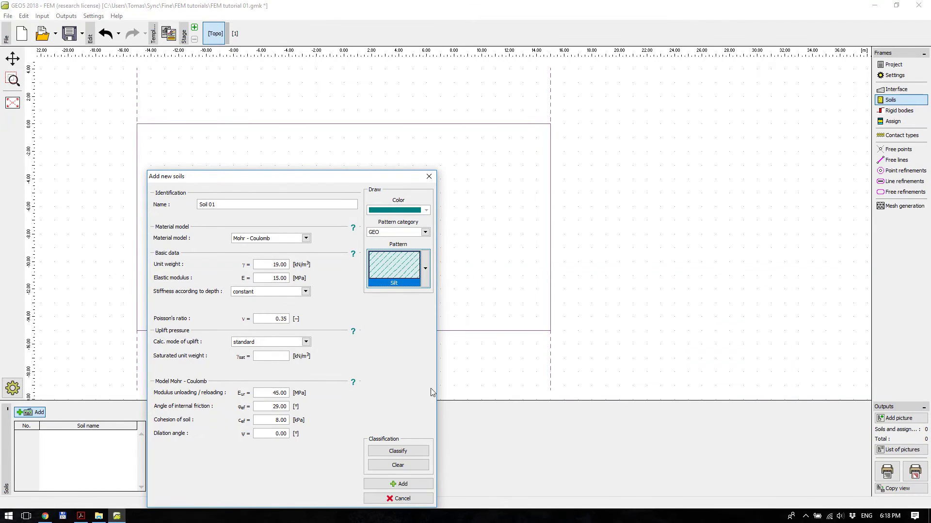
left_click(414, 484)
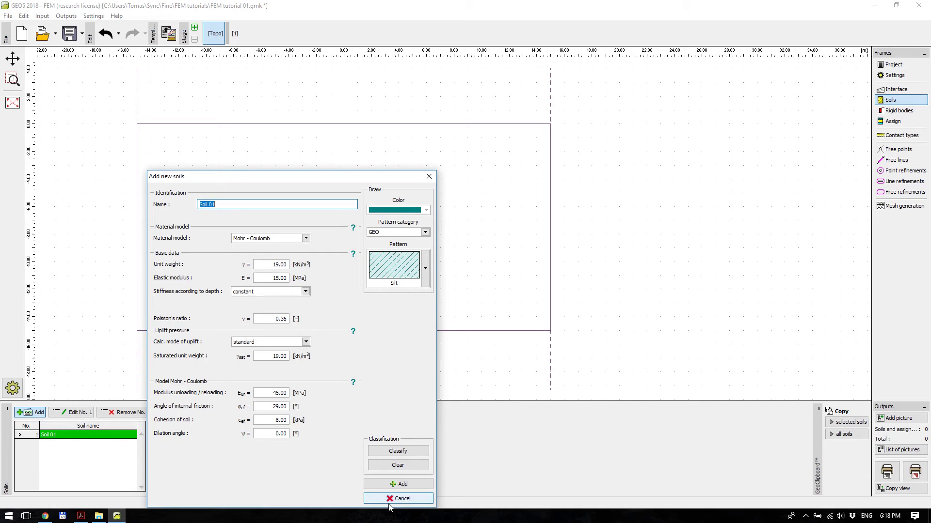
left_click(406, 500)
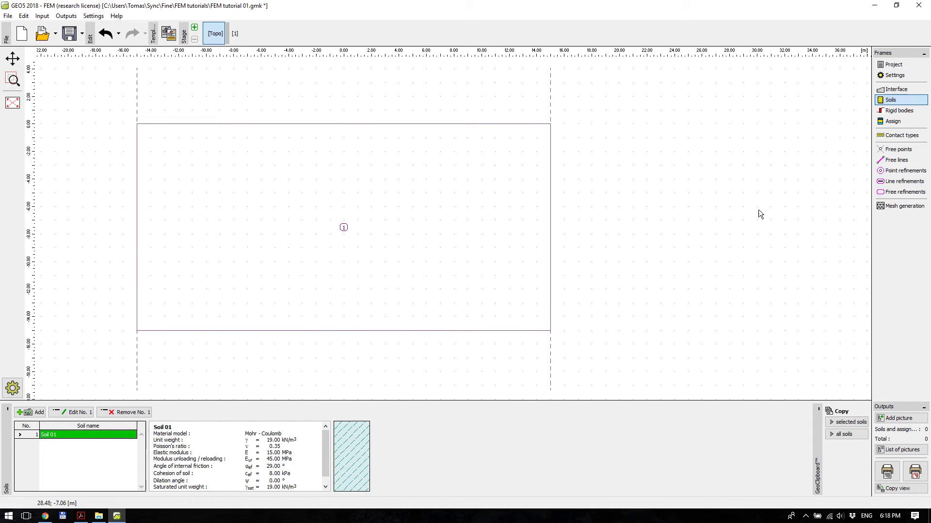
Look at the rigid bodies list and check which soil is assigned to region 1.
left_click(907, 114)
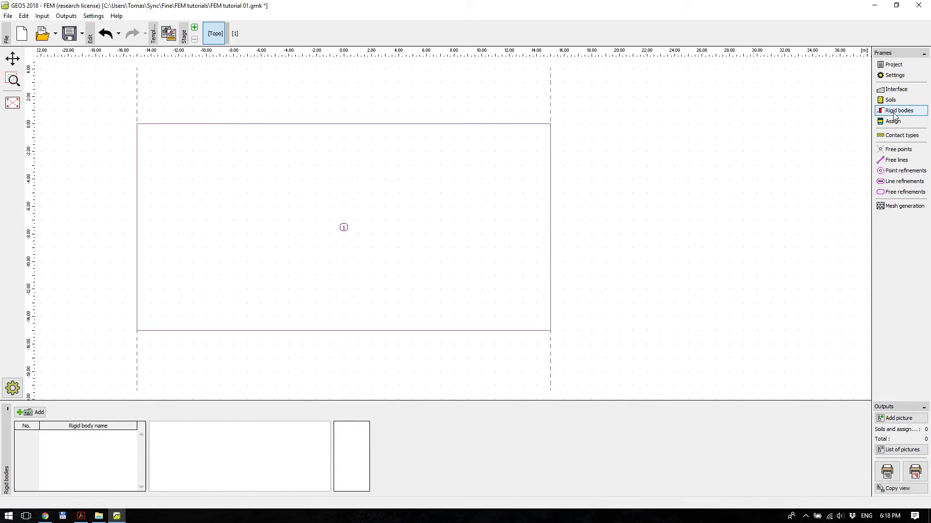
left_click(895, 123)
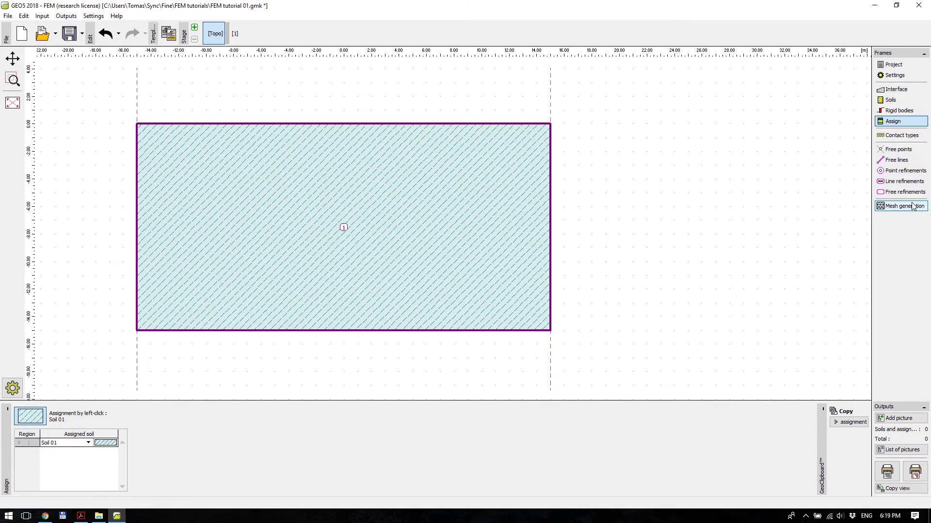
Generate the finite element mesh with a 1.00 m edge length and mesh smoothing on, and switch to construction stage 1.
left_click(895, 209)
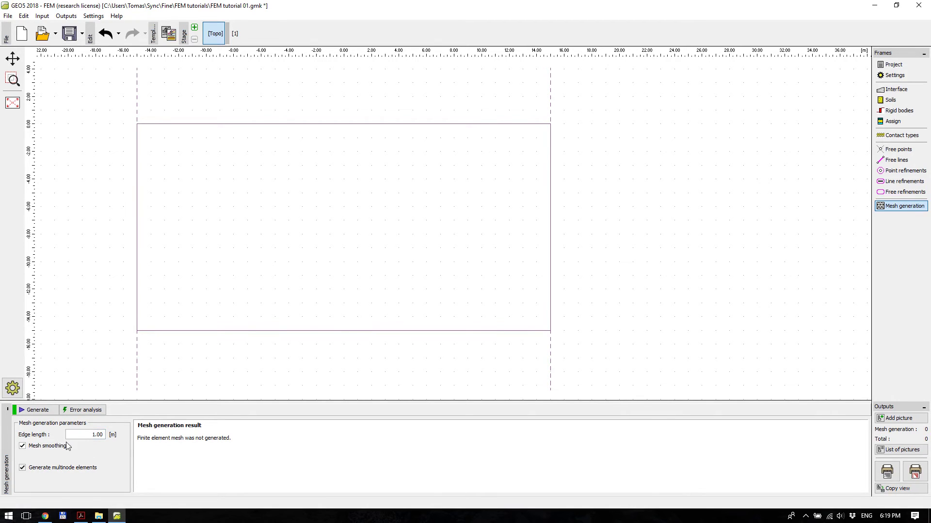
left_click(35, 411)
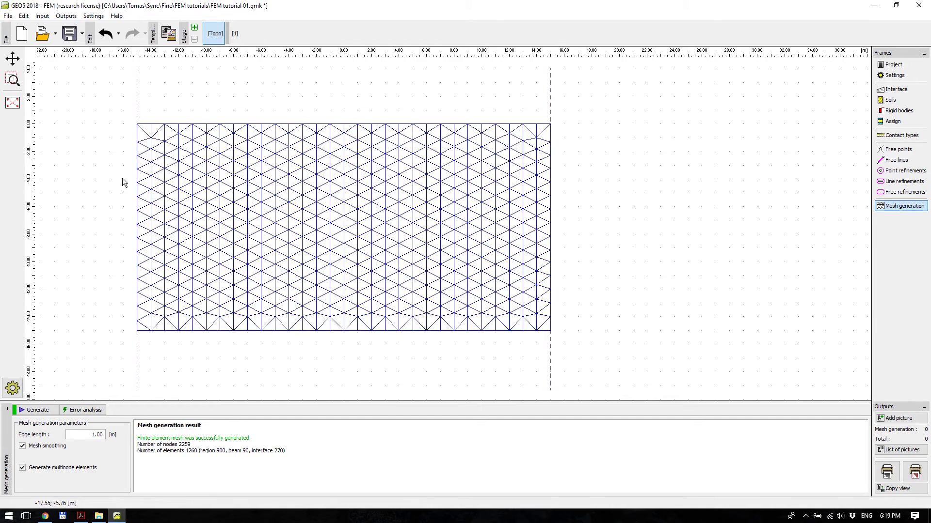
left_click(234, 38)
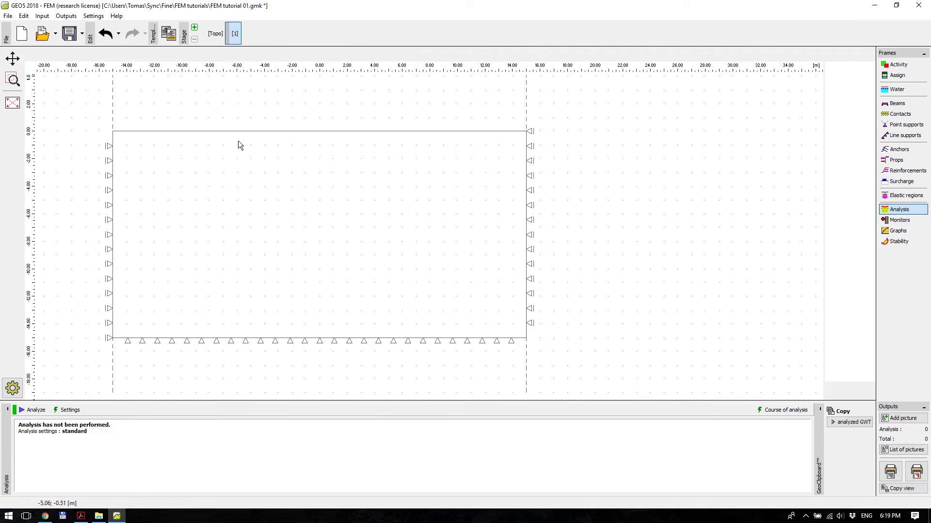
Review the region activity, soil assignment, water and beam inputs of construction stage 1.
scroll(99, 156, "down", 4)
scroll(105, 160, "up", 5)
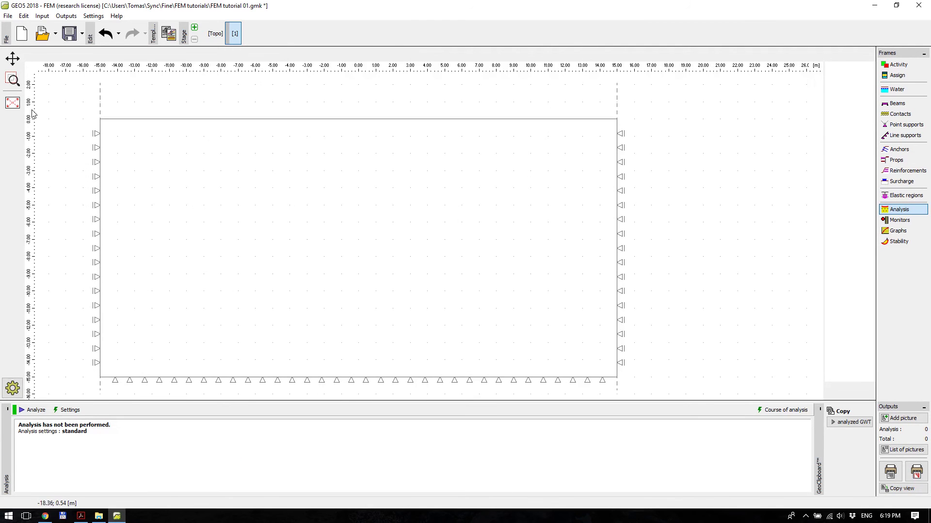
left_click(15, 103)
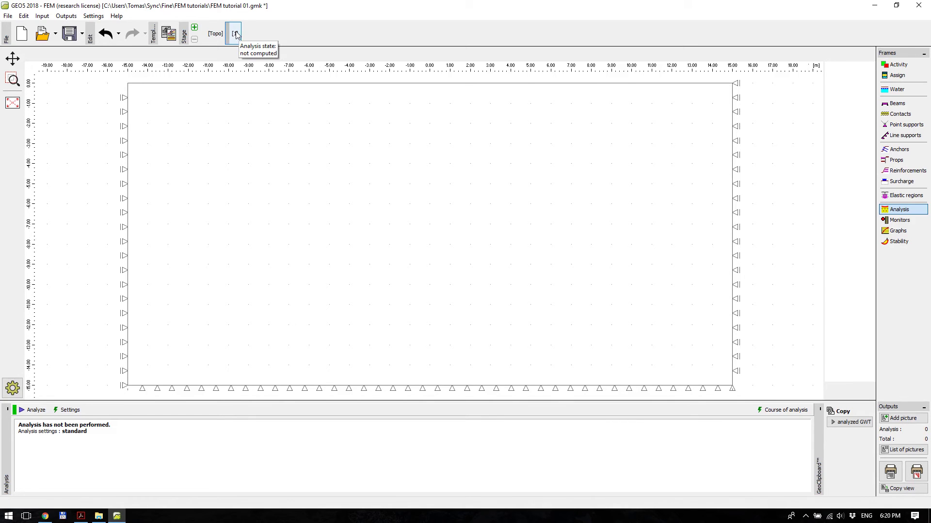
left_click(899, 64)
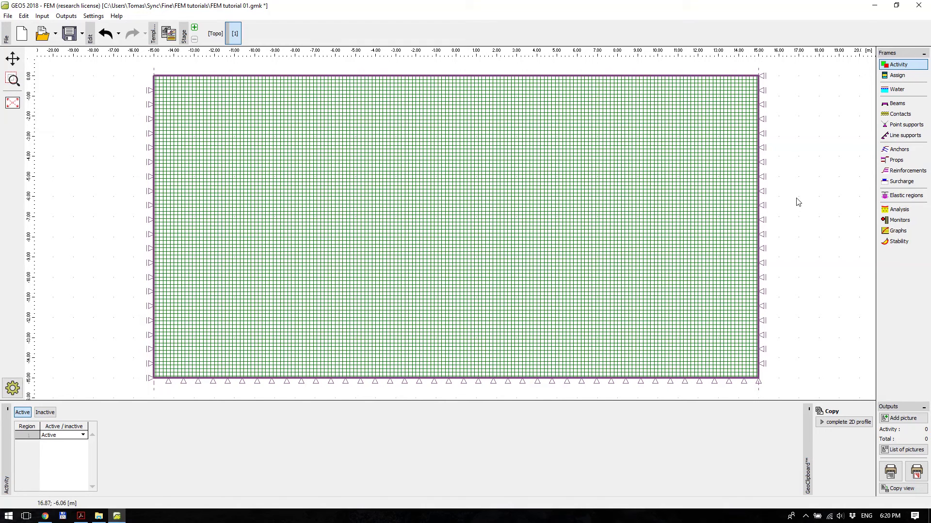
left_click(902, 76)
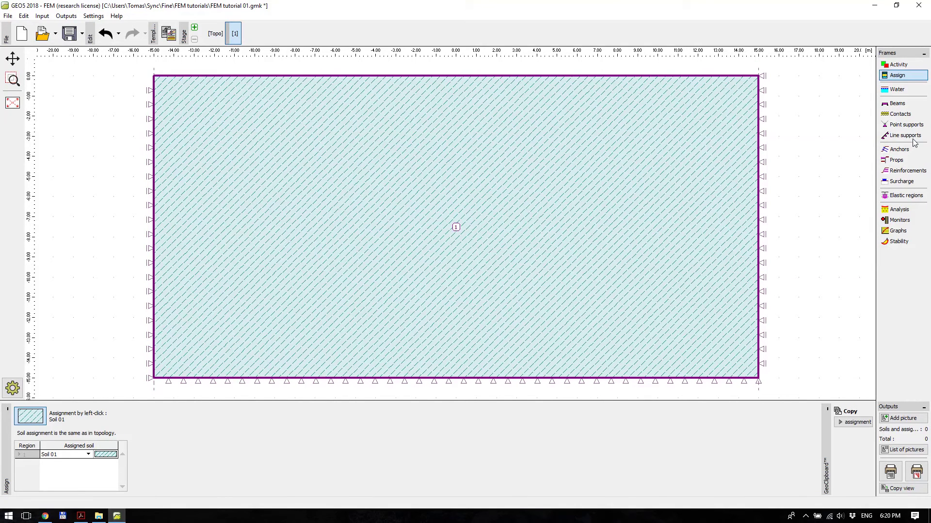
left_click(901, 89)
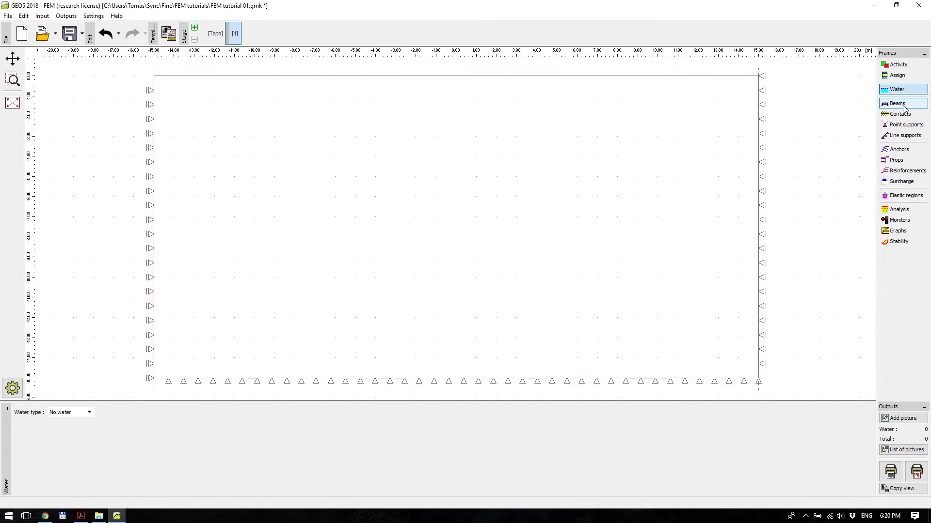
left_click(903, 106)
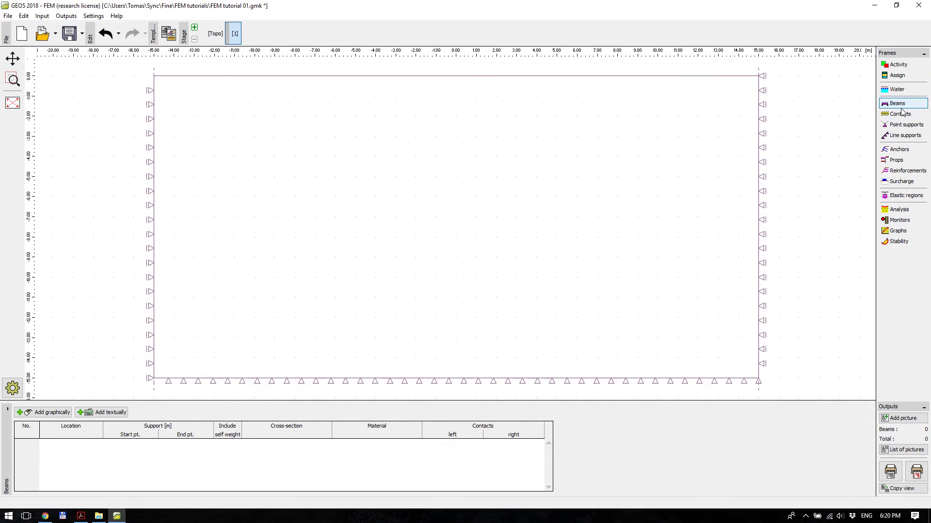
Inspect the automatically generated line supports on the project boundaries, switching their generation off and back on.
left_click(904, 135)
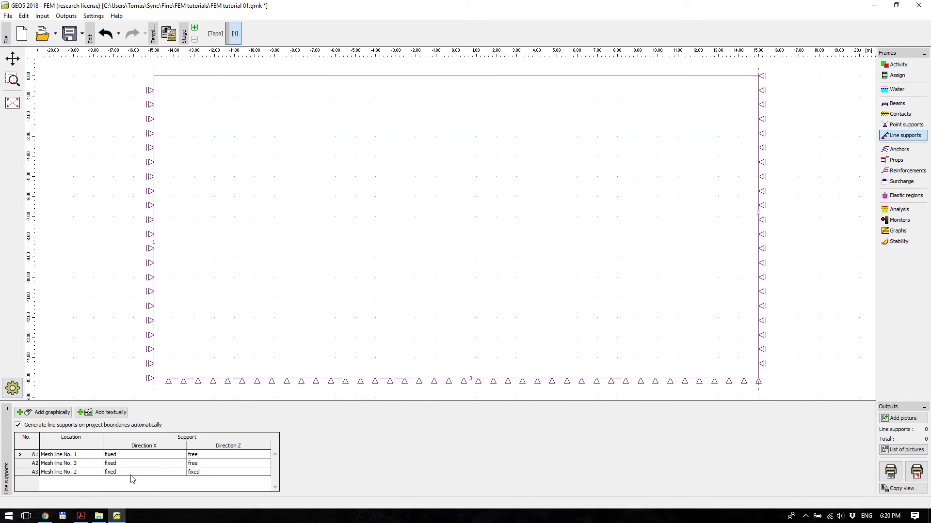
left_click(18, 426)
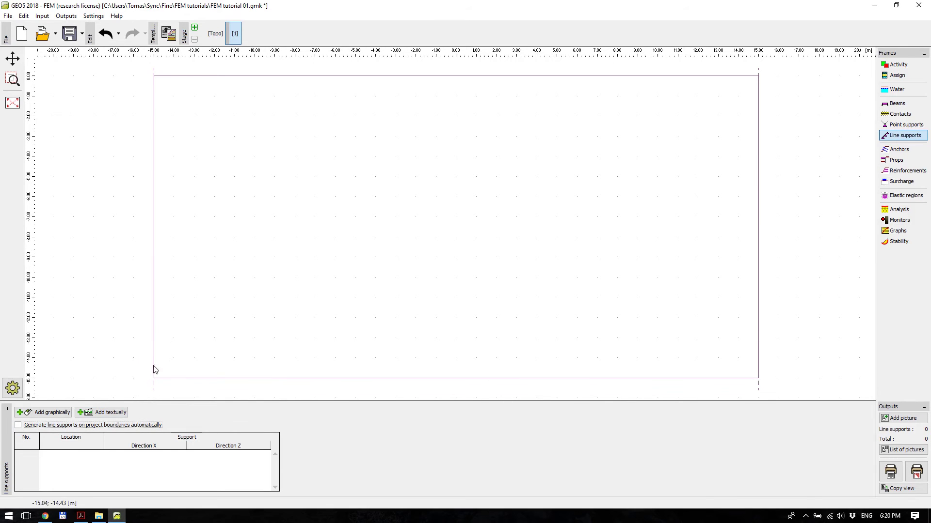
left_click(17, 425)
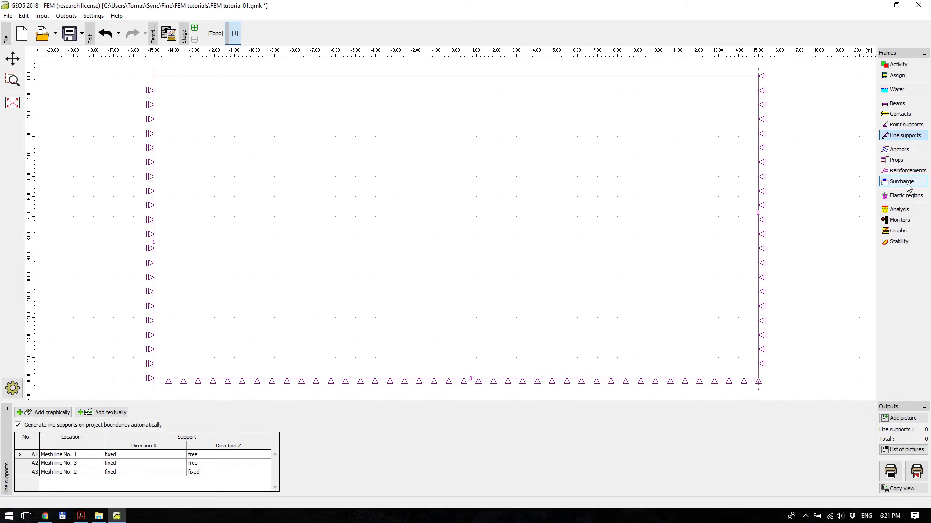
Run the analysis of construction stage 1 with standard settings and look through the available result variables.
left_click(900, 210)
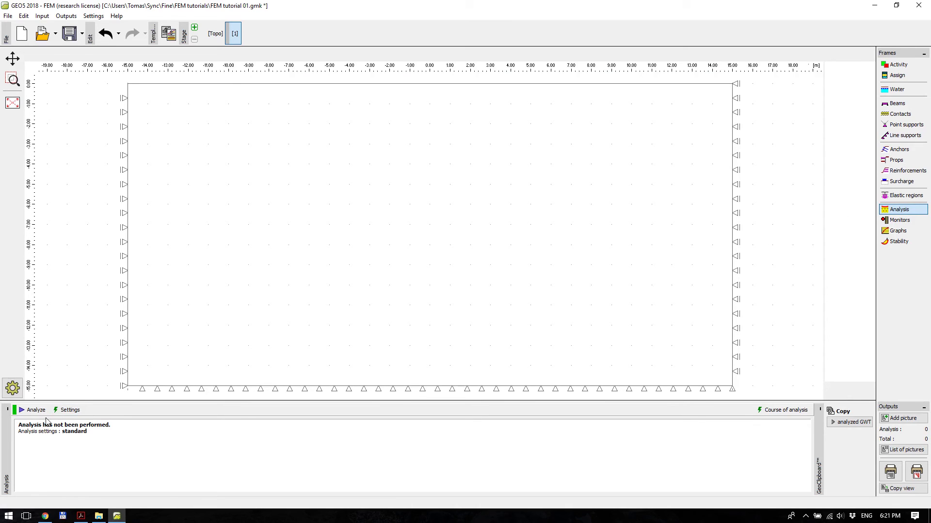
left_click(23, 411)
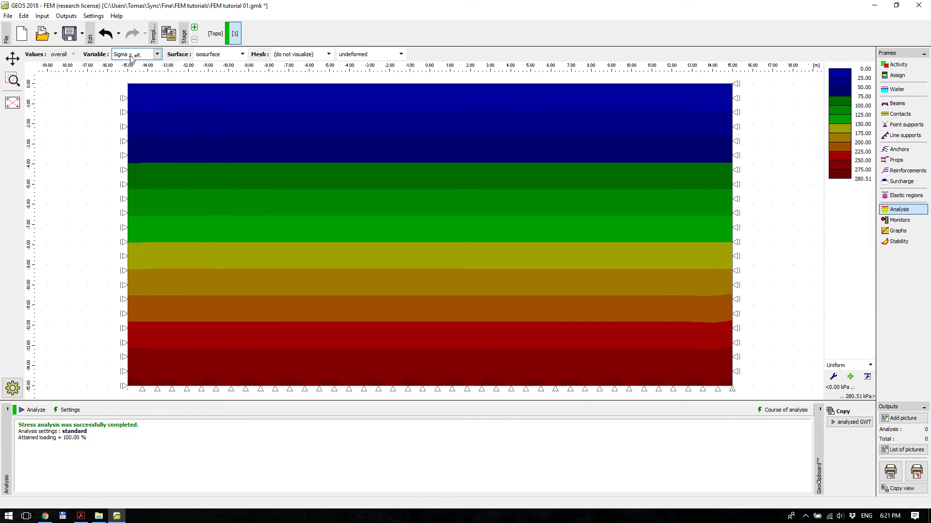
left_click(157, 54)
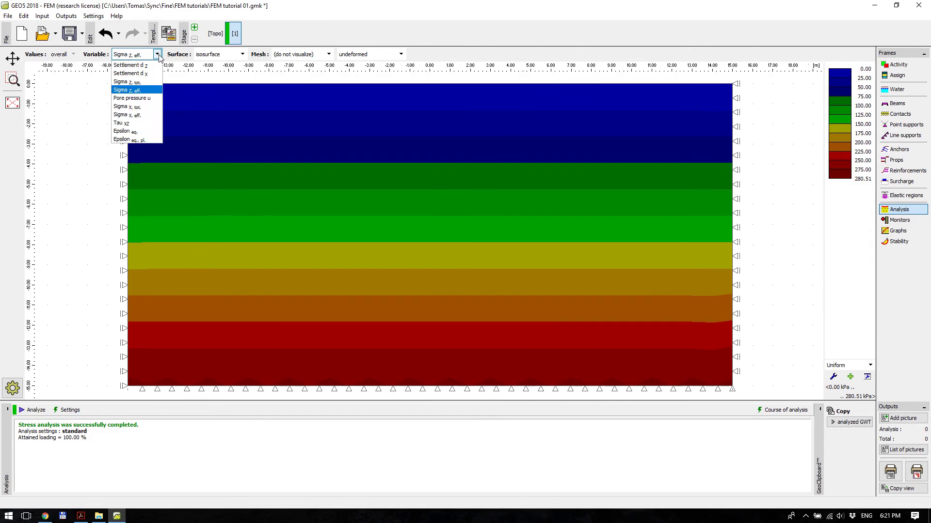
left_click(157, 54)
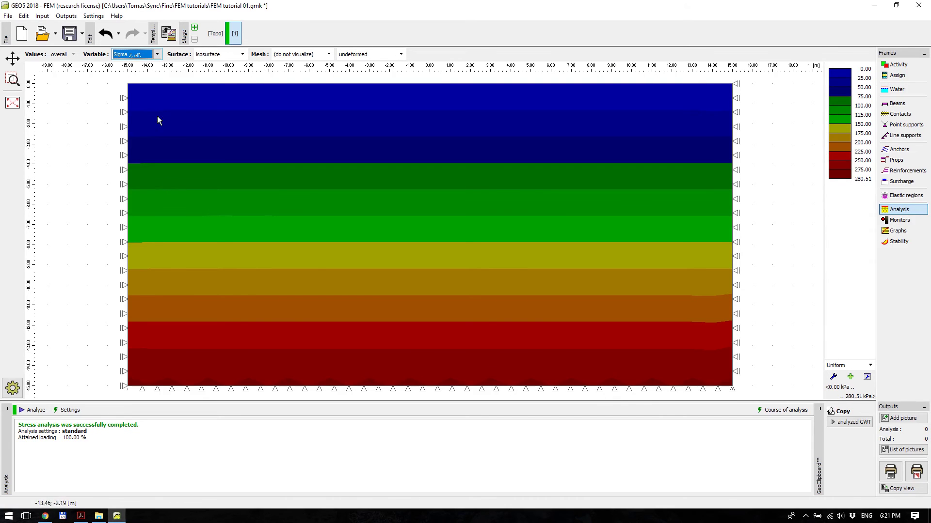
Display Sigma x,eff, settlement d z, settlement d x and Sigma z,tot in turn for construction stage 1.
left_click(157, 54)
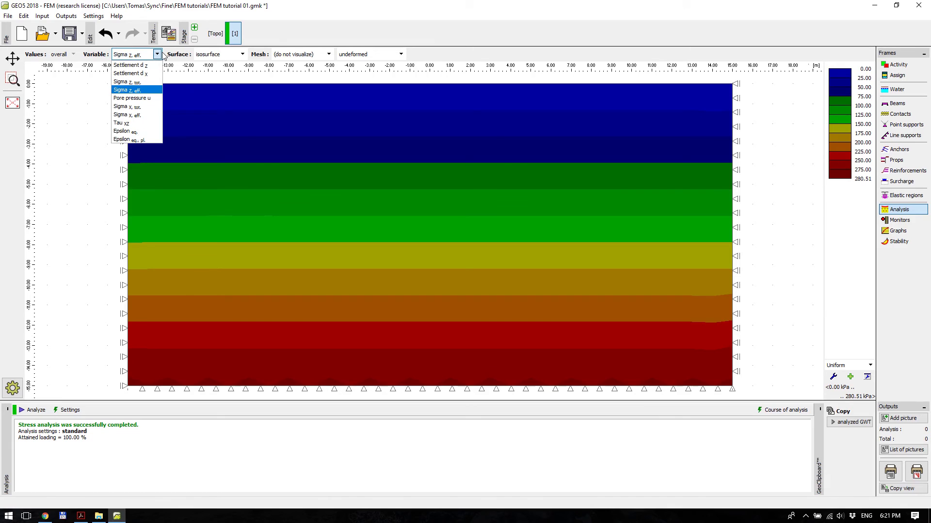
left_click(143, 118)
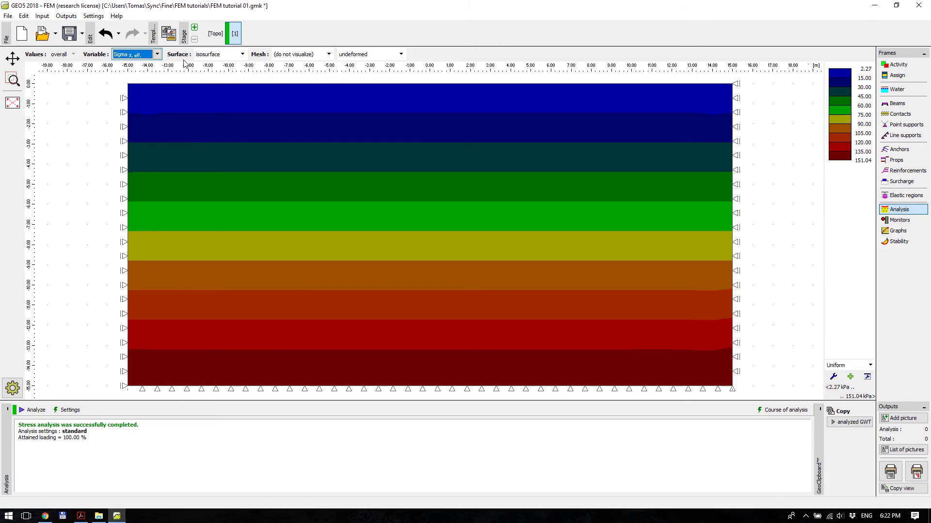
left_click(157, 55)
left_click(145, 65)
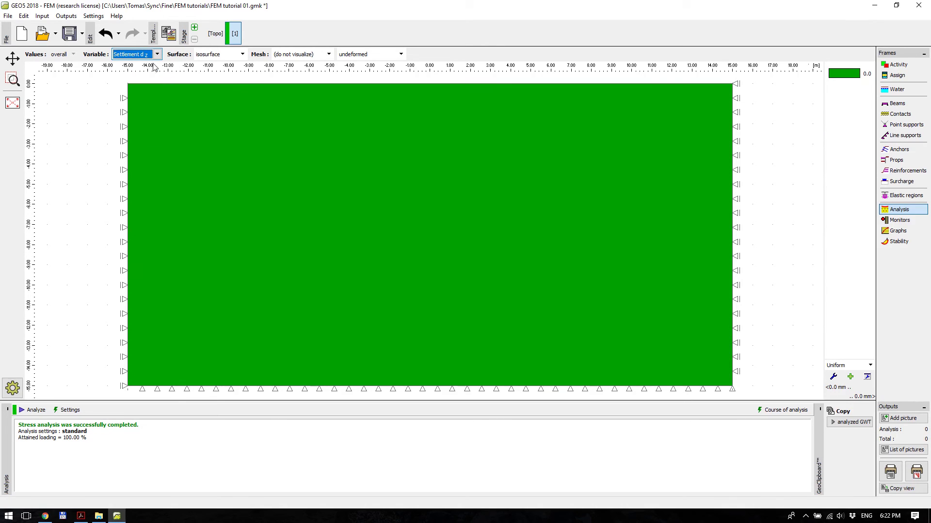
left_click(157, 54)
left_click(153, 73)
left_click(157, 54)
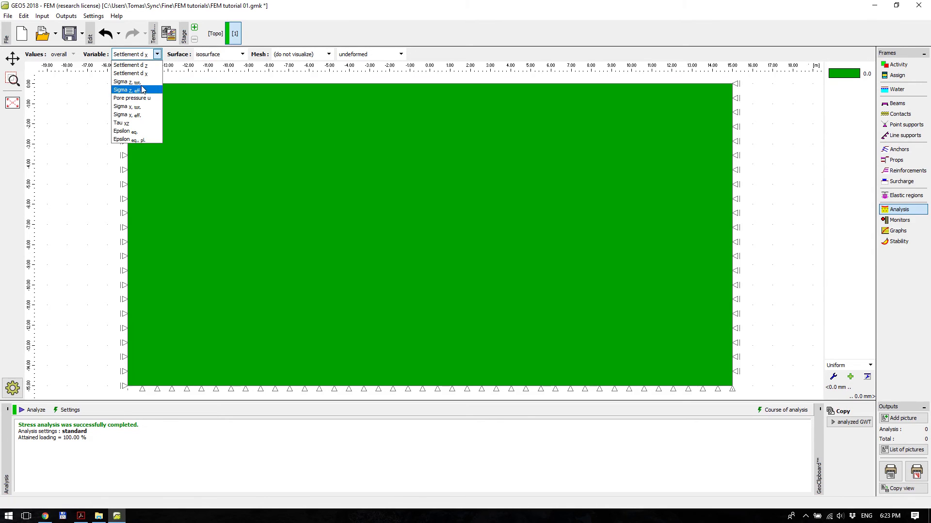
left_click(146, 83)
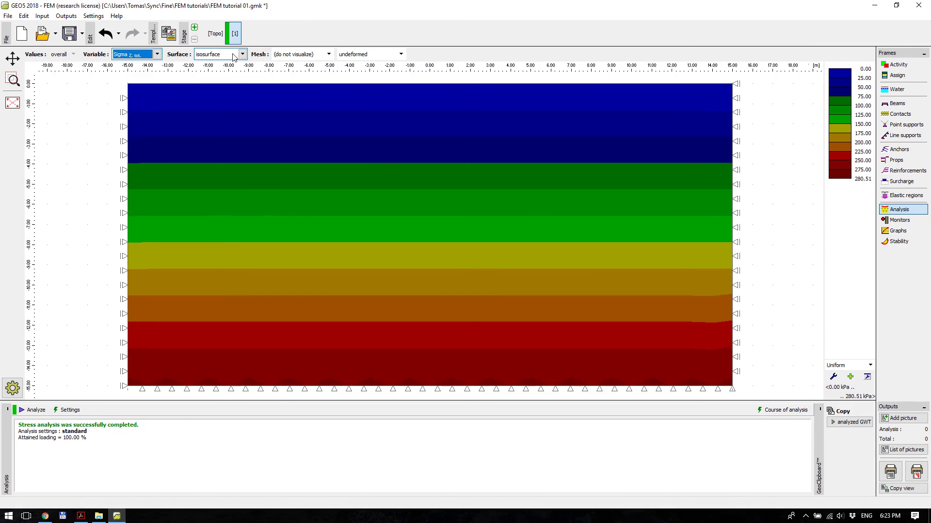
View the Sigma z,tot results as isolines and restore the isosurface display.
left_click(242, 54)
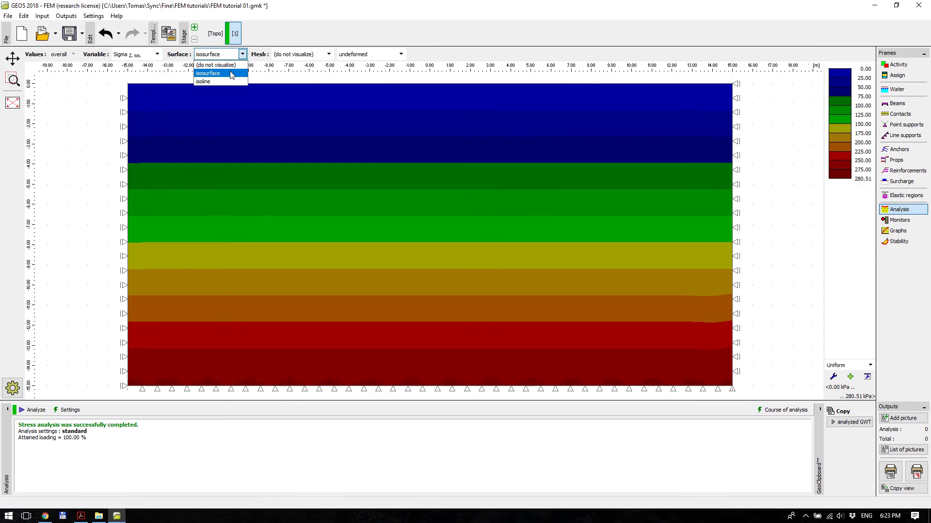
left_click(214, 80)
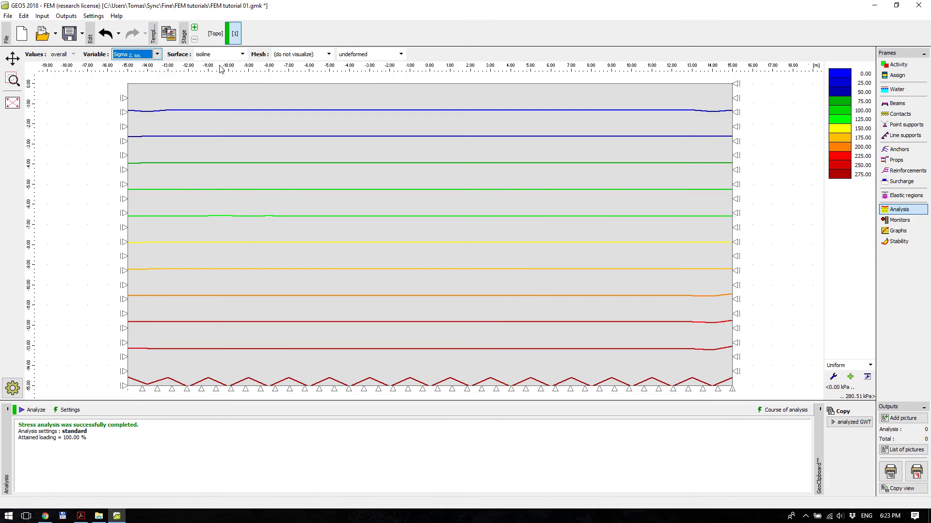
left_click(222, 54)
left_click(223, 74)
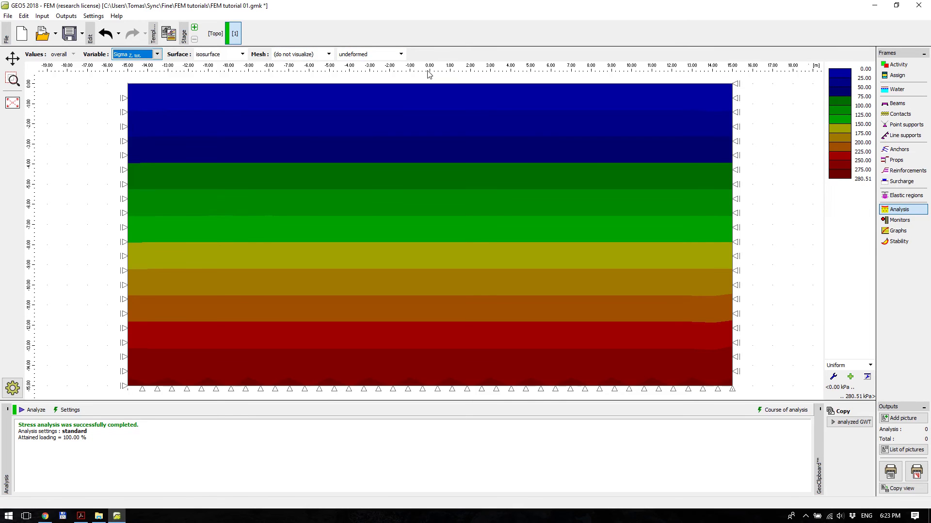
View the stress results with only the mesh edges overlaid, and hide the mesh again.
left_click(318, 55)
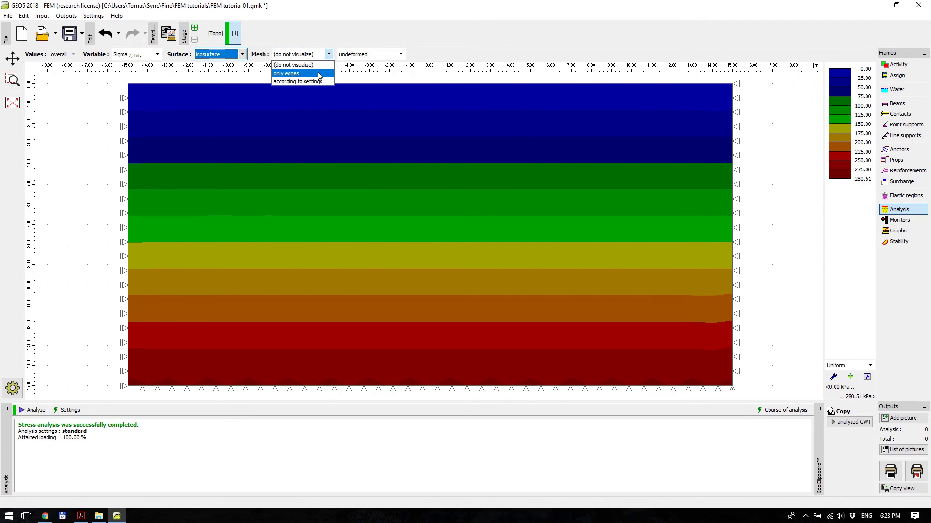
left_click(317, 73)
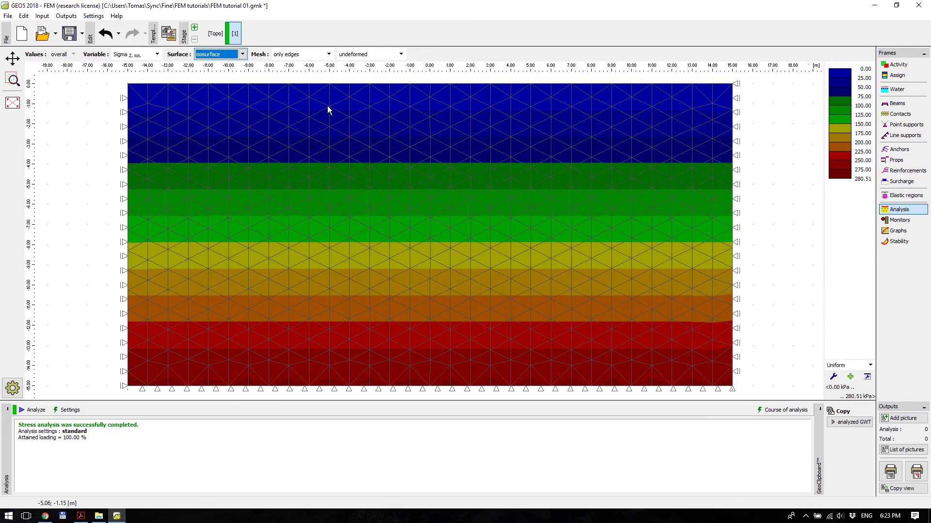
left_click(313, 56)
left_click(311, 65)
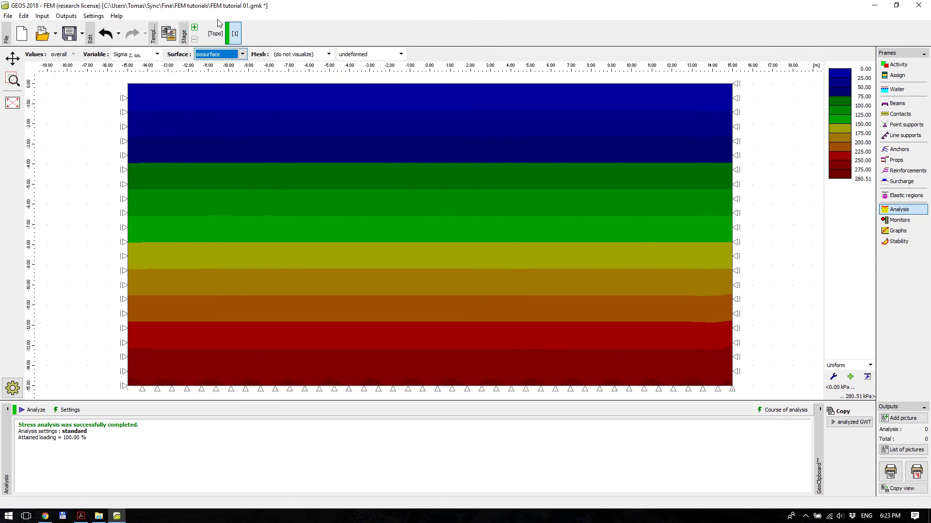
Add construction stage 2 and check its region activity, soil assignment and water input.
left_click(195, 28)
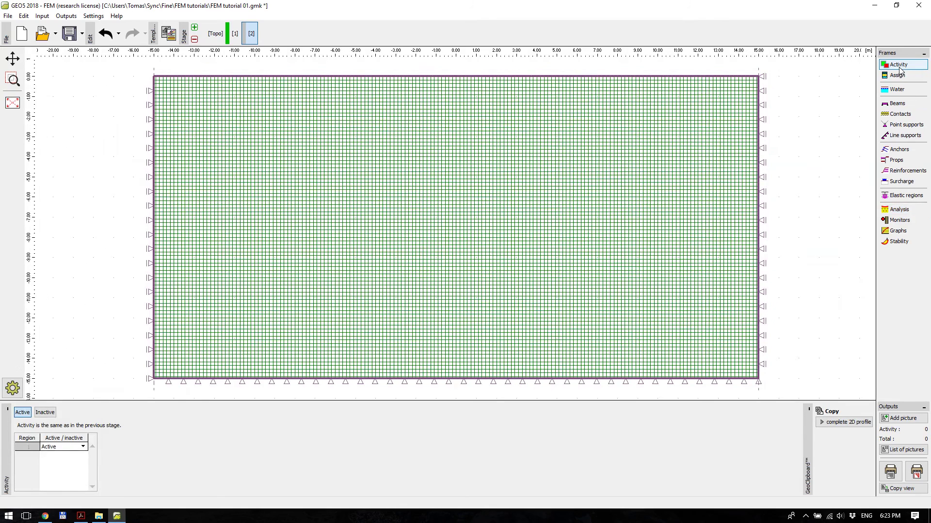
left_click(900, 66)
left_click(899, 76)
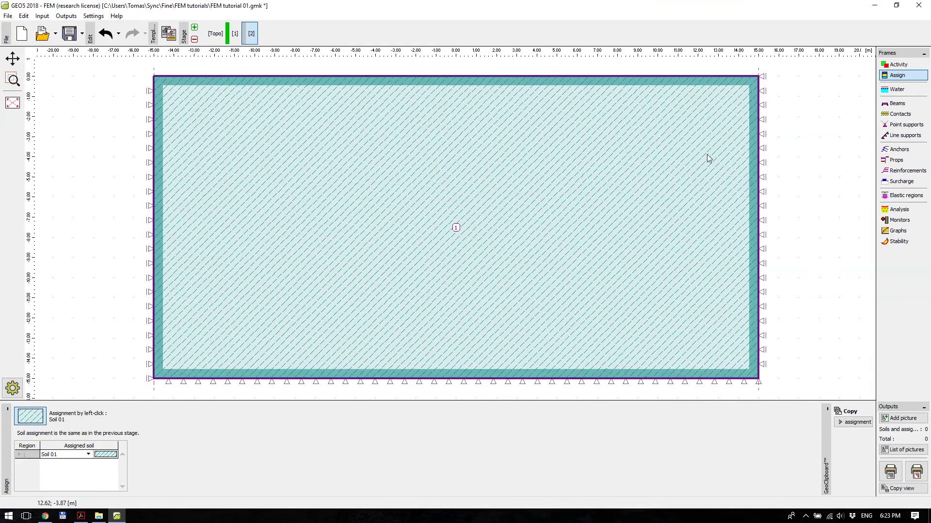
left_click(903, 92)
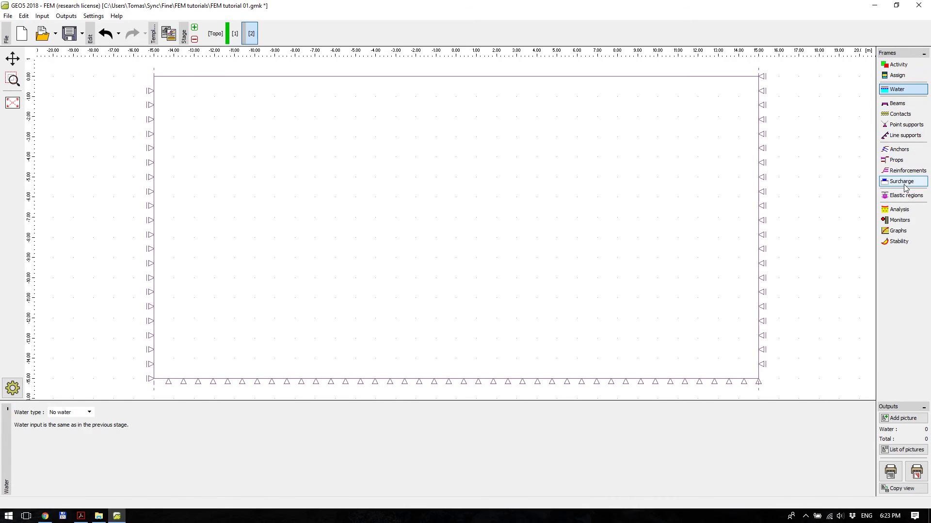
Start a new surcharge in stage 2 named "My surcharge", keeping the strip type and the location on terrain.
left_click(903, 183)
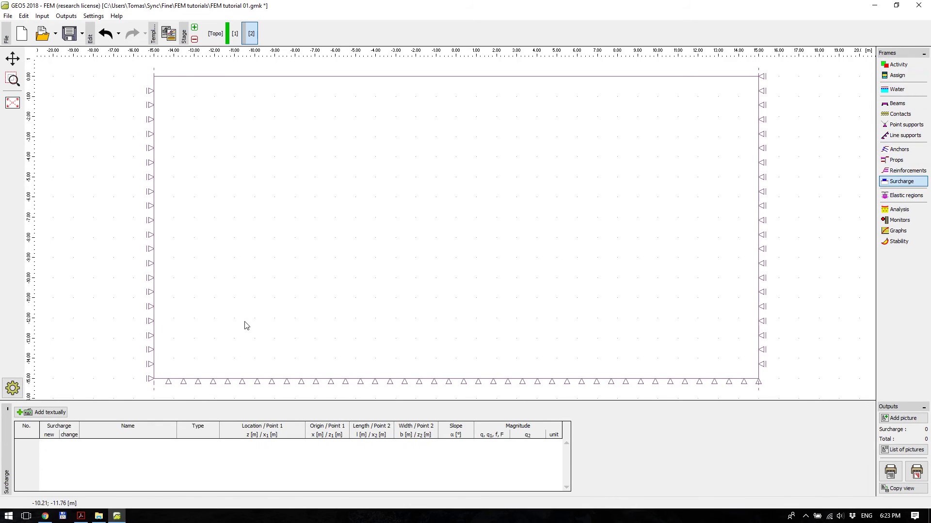
left_click(39, 413)
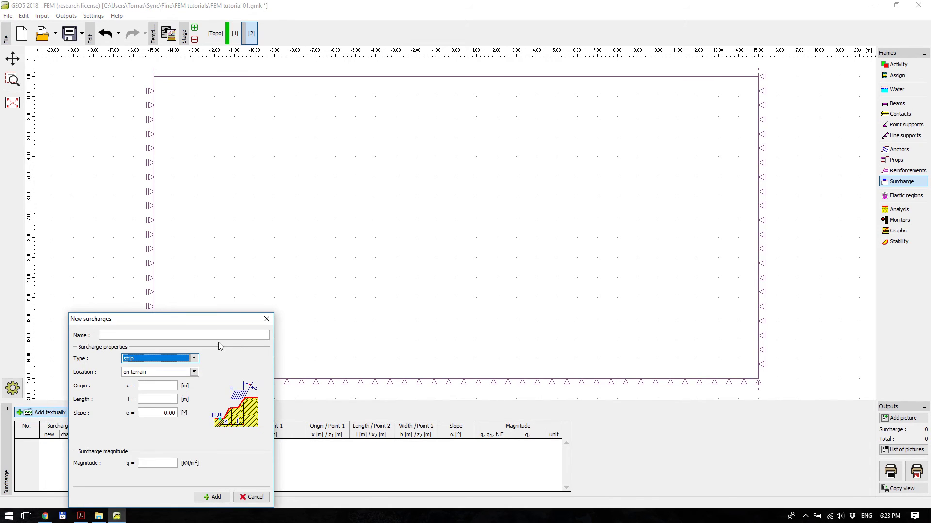
left_click(217, 335)
type("My surcharge")
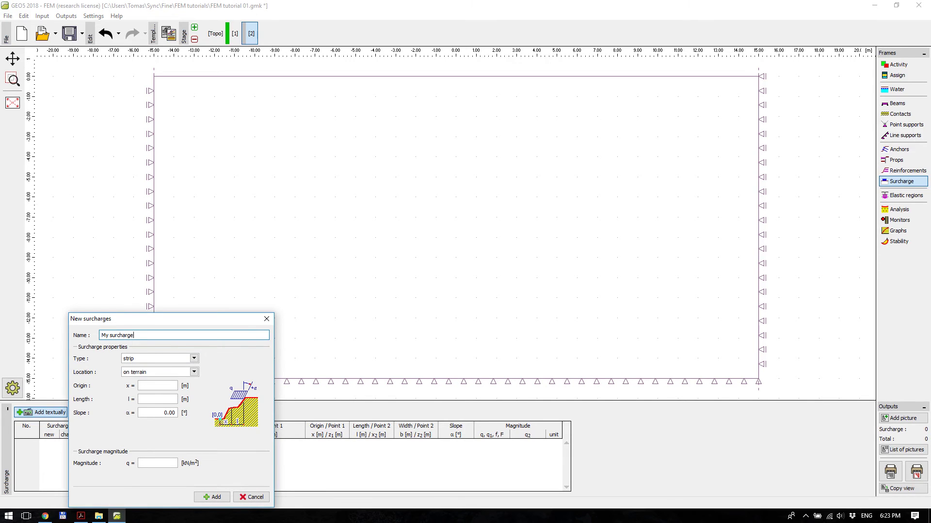
left_click(184, 359)
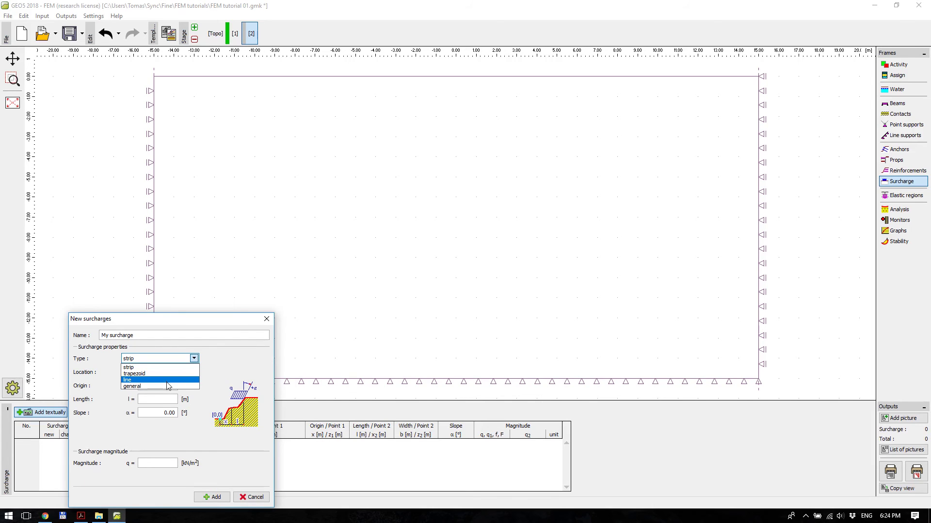
left_click(172, 368)
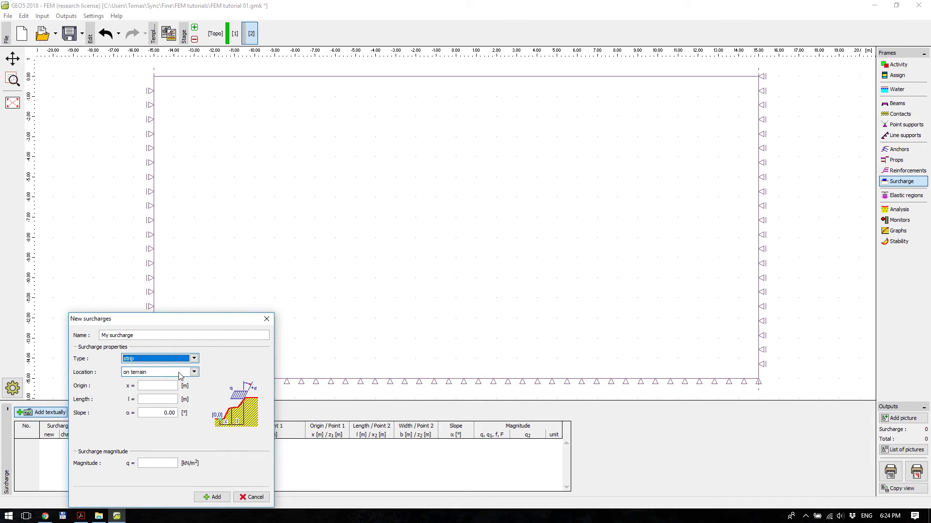
Set the strip surcharge's origin to x = -2 m, its length to 4 m and its magnitude to 250 kN/m², leaving the slope at 0°.
left_click(173, 386)
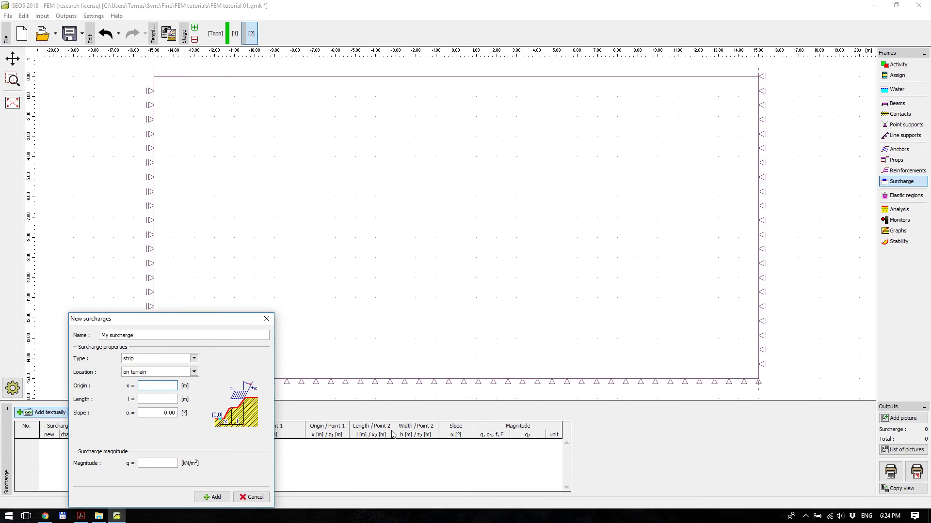
type("-2")
key("Tab")
type("4")
key("Tab")
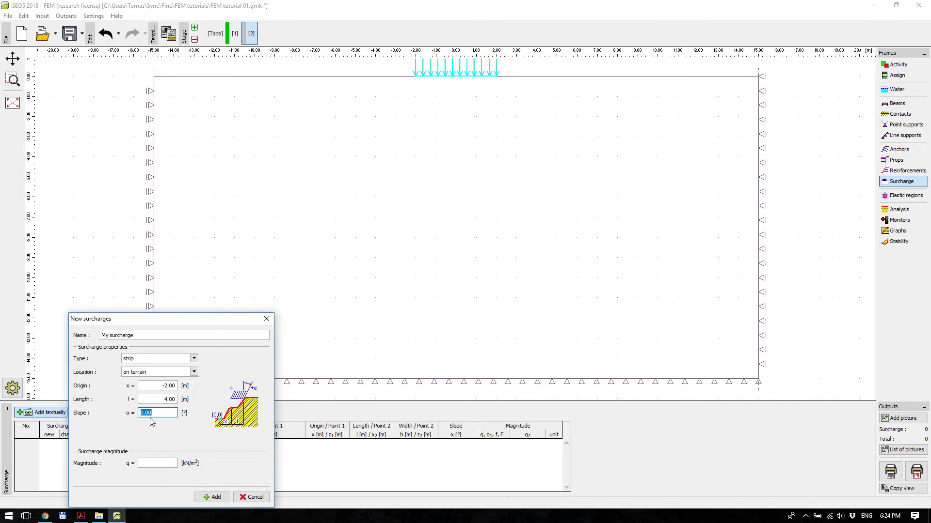
left_click(163, 463)
type("250")
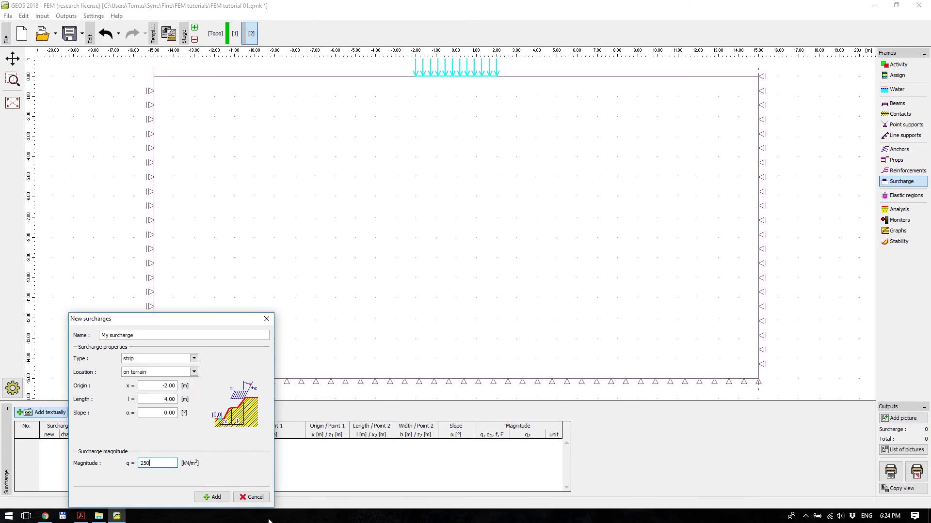
Add the defined strip surcharge to stage 2, finish surcharge input and run the stage's analysis.
left_click(212, 498)
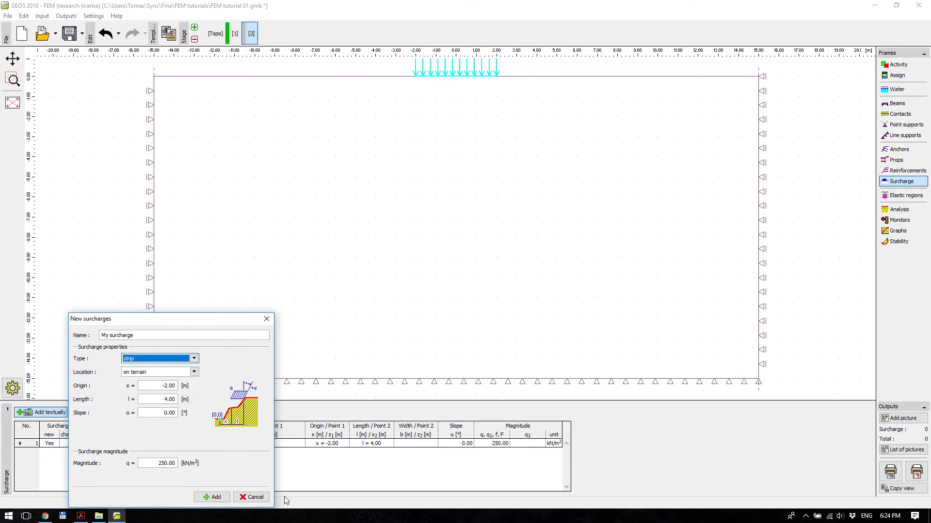
left_click(264, 497)
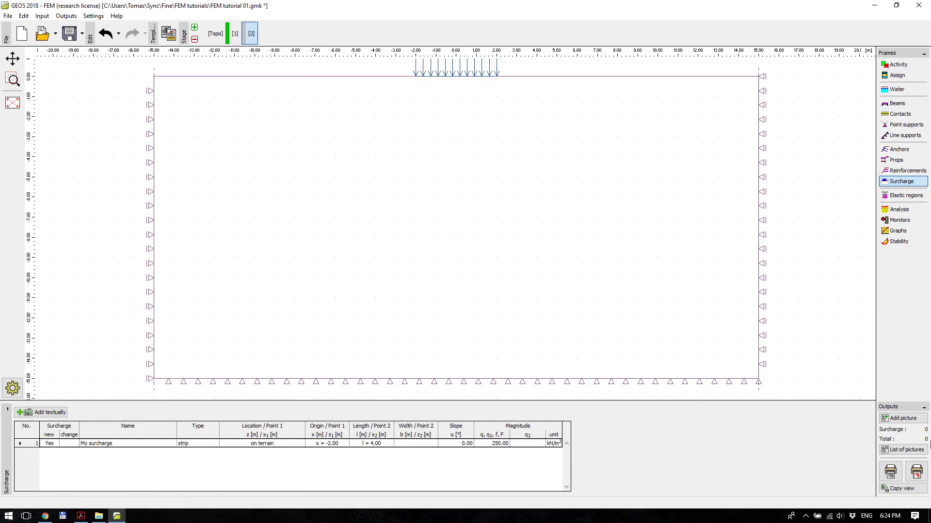
left_click(897, 209)
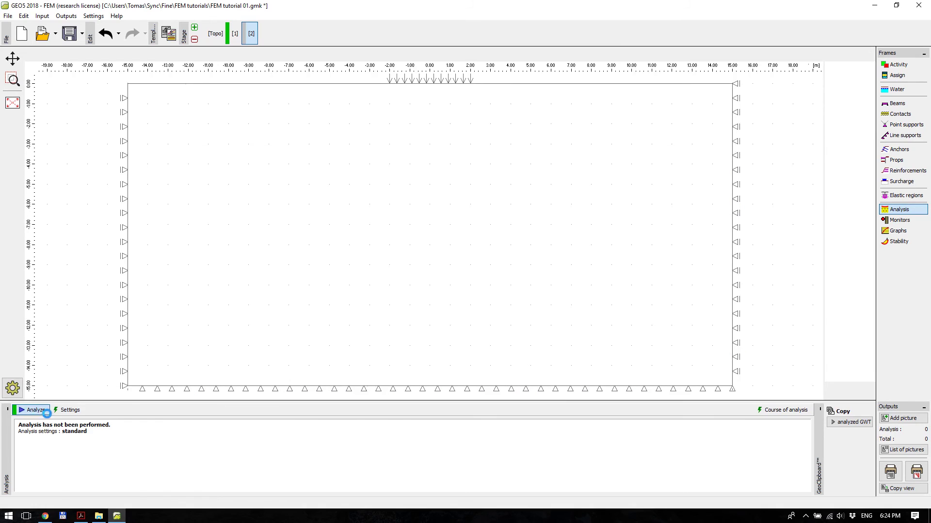
left_click(34, 410)
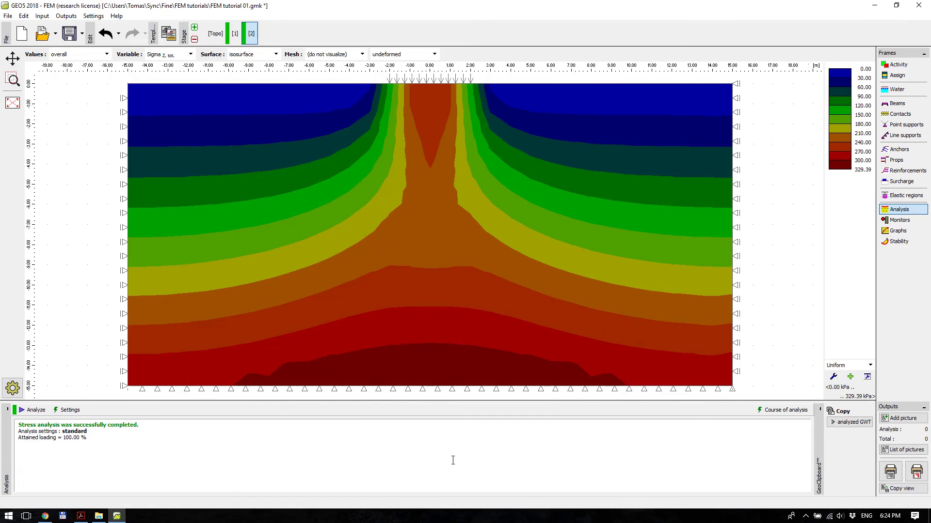
View the stage 2 results as total horizontal stress Sigma x,tot, and switch the variable to settlement d z.
left_click(13, 102)
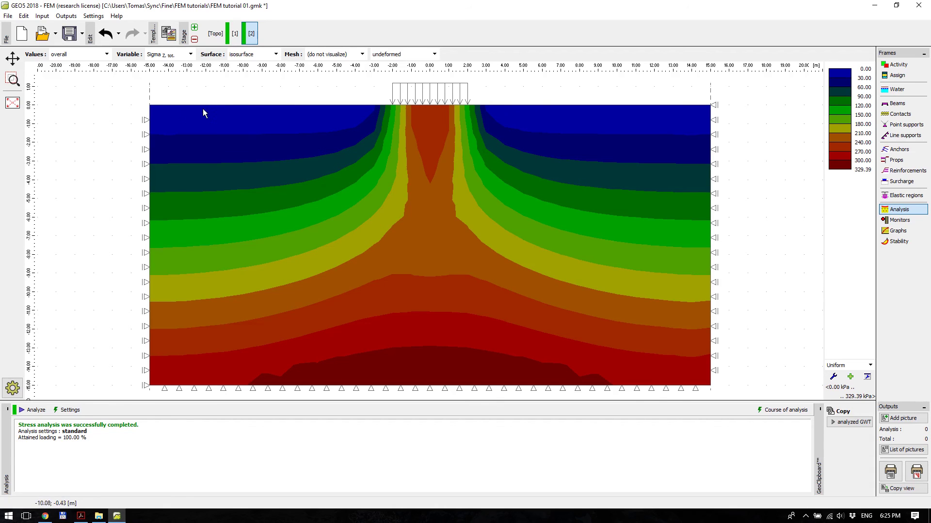
left_click(191, 54)
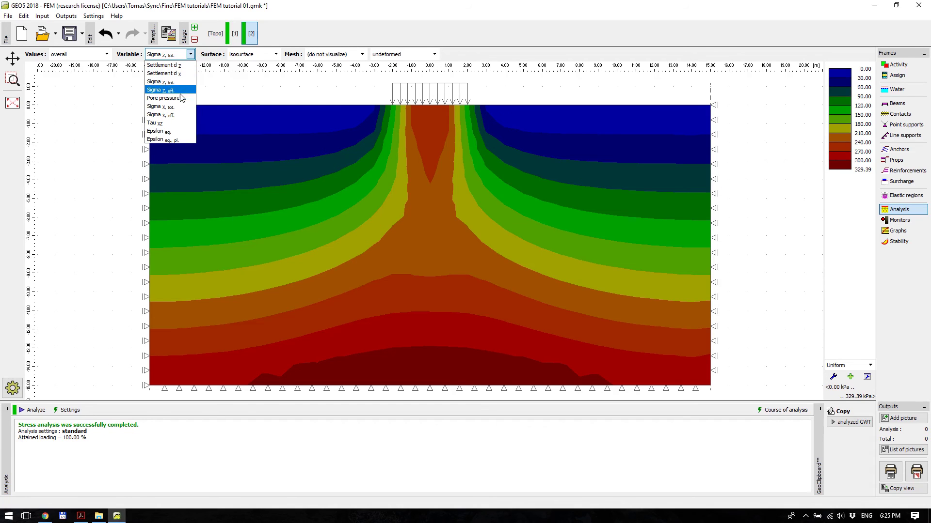
left_click(173, 106)
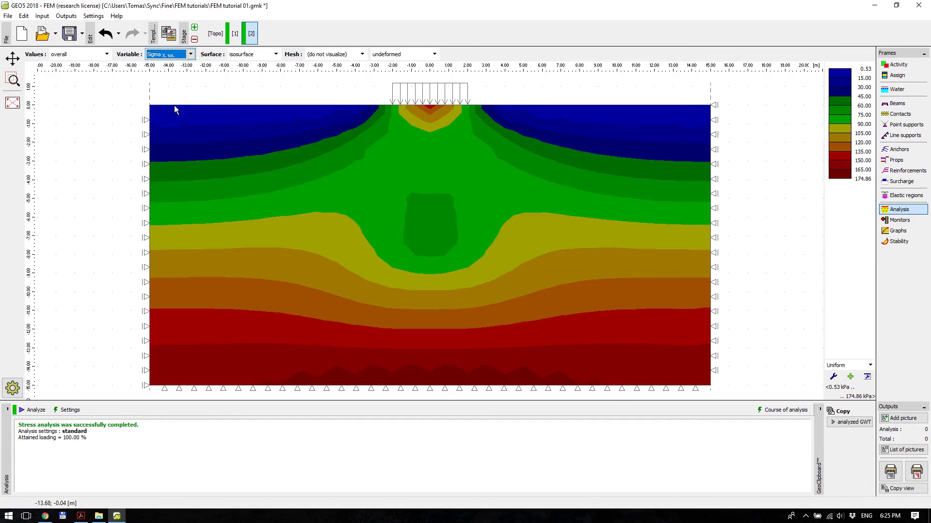
left_click(190, 54)
left_click(188, 66)
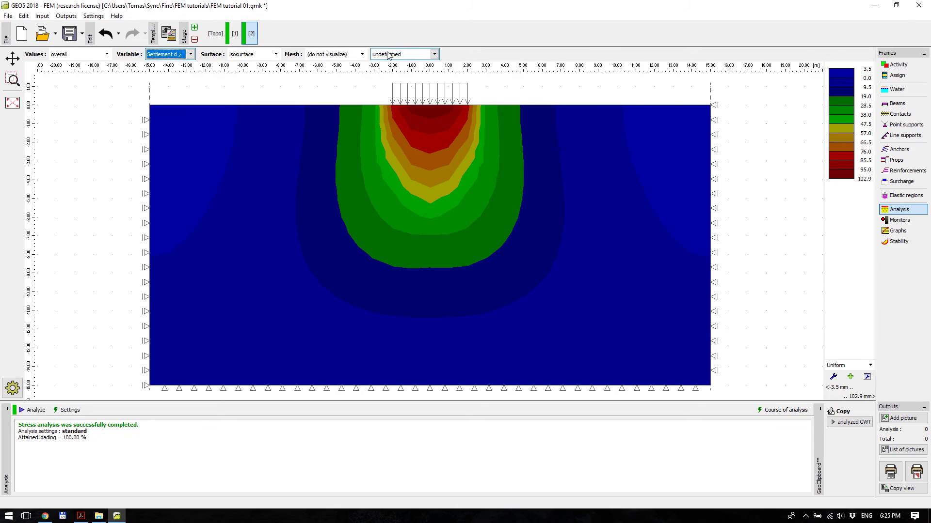
View the stage 2 settlement on the model deformed by magnitude, and return to the undeformed display.
left_click(419, 56)
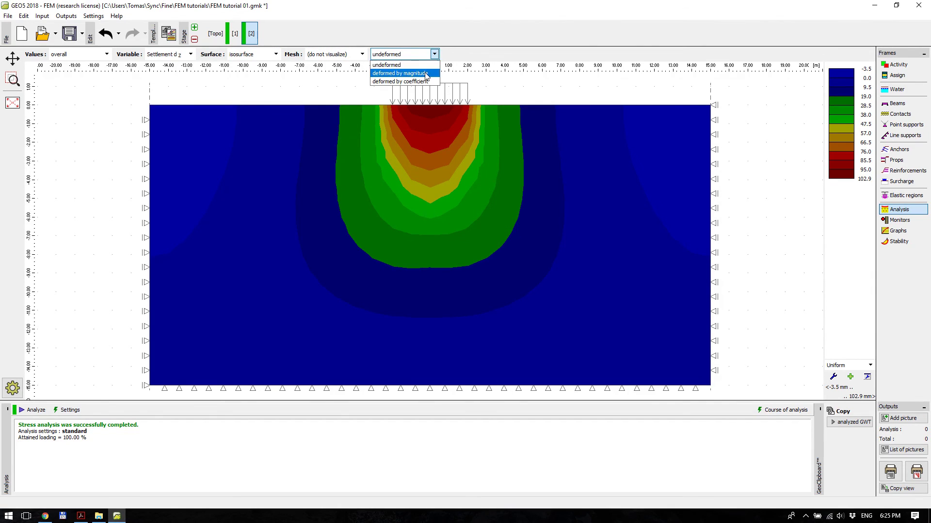
left_click(426, 73)
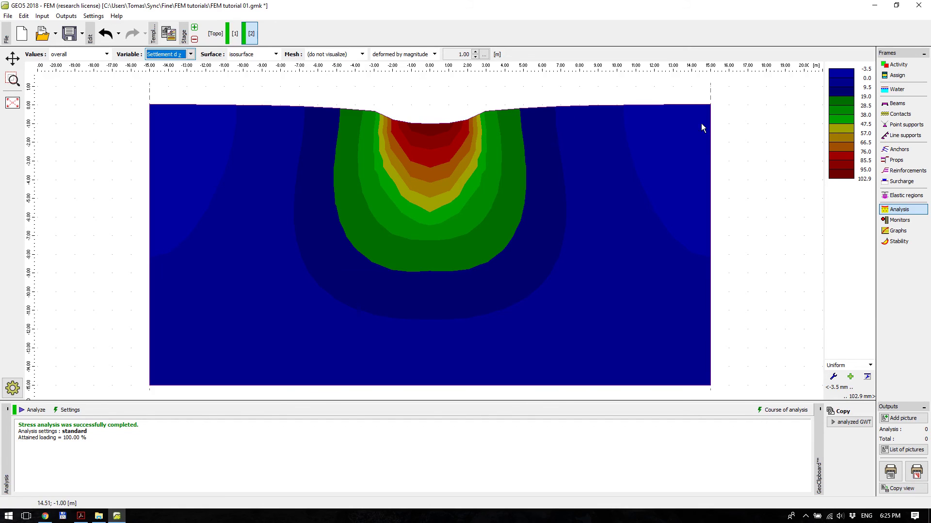
left_click(420, 57)
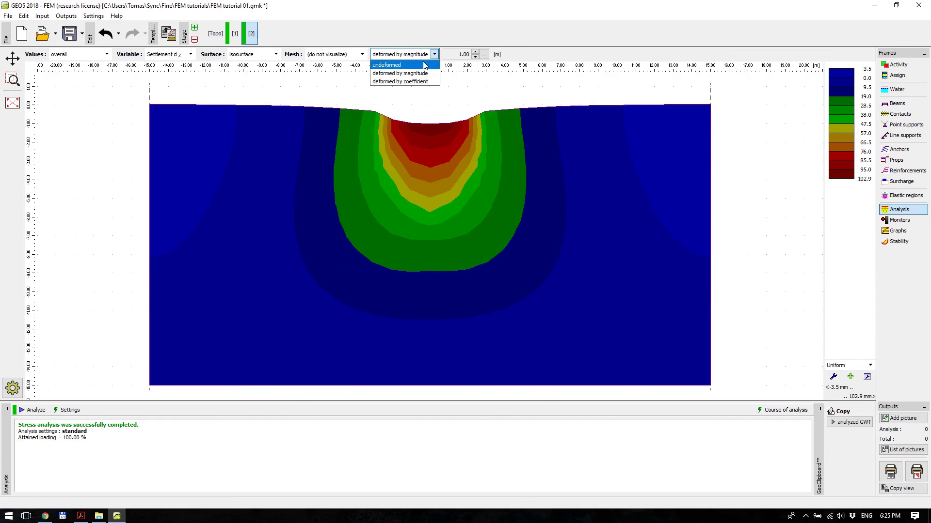
left_click(430, 63)
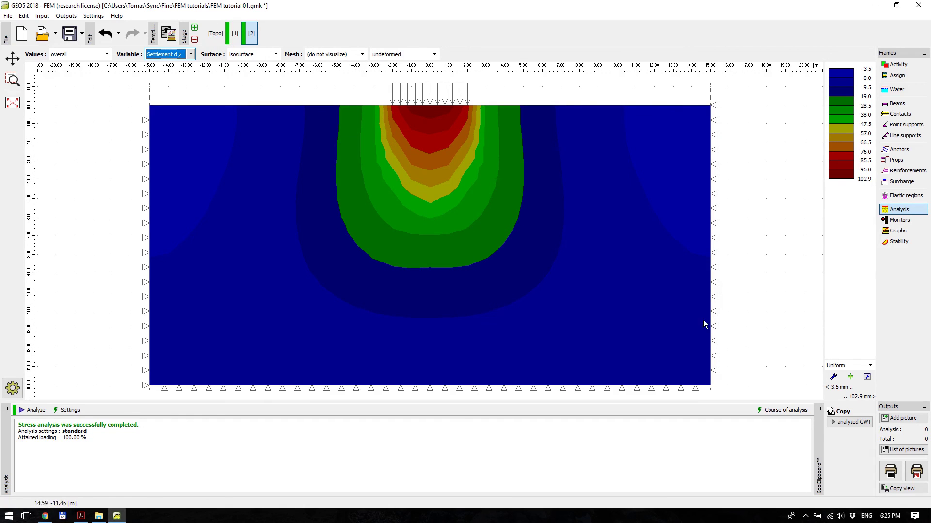
Review the course of analysis for stage 2, examining the iterations and errors of each calculation step.
left_click(758, 413)
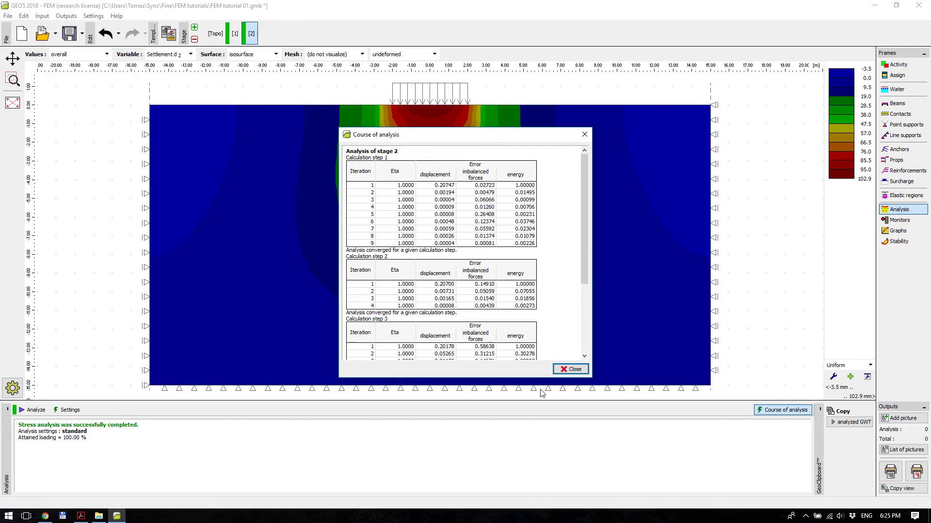
left_click_drag(583, 225, 583, 225)
scroll(407, 316, "down", 5)
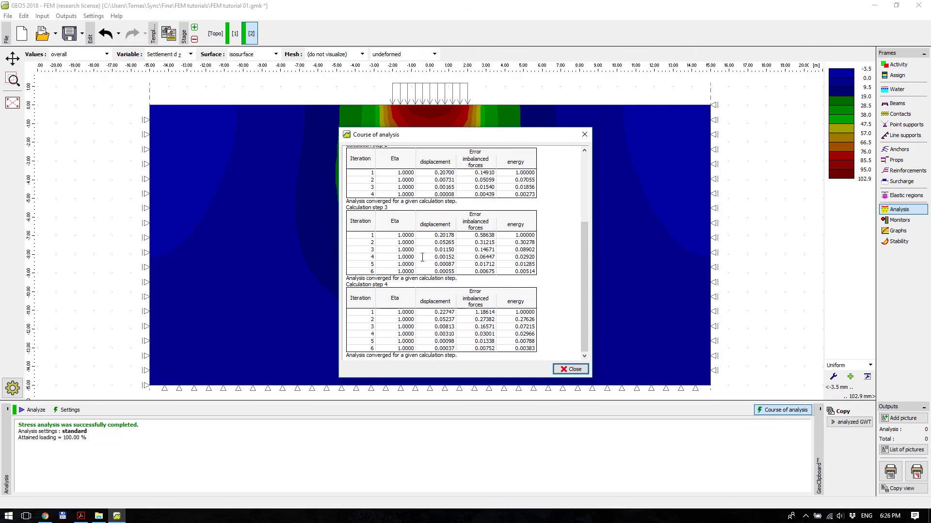
scroll(433, 243, "up", 5)
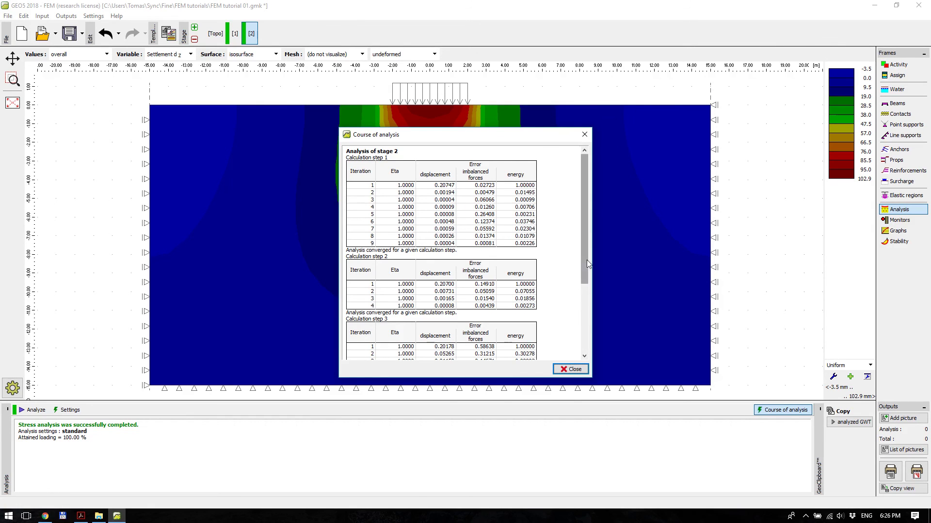
left_click(579, 372)
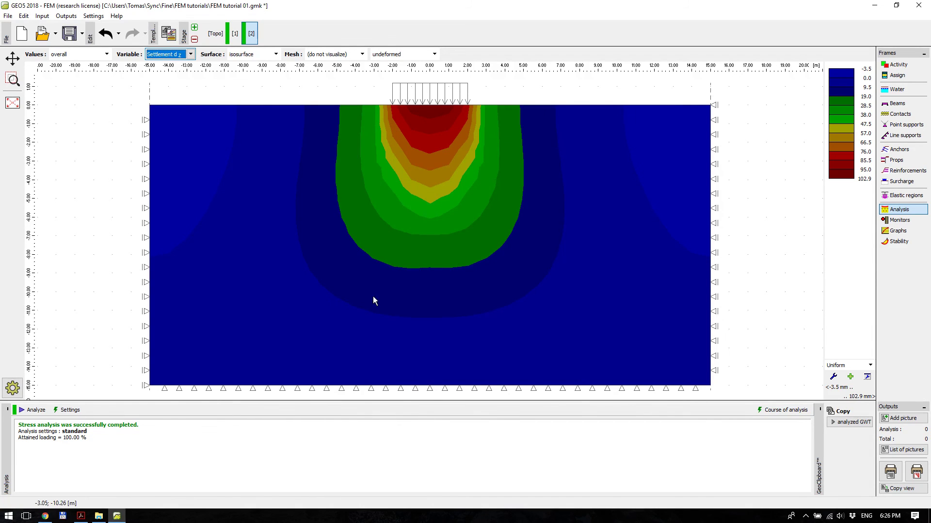
Add construction stage 3, check its region activity and remove the surcharge "My surcharge" from it.
left_click(195, 27)
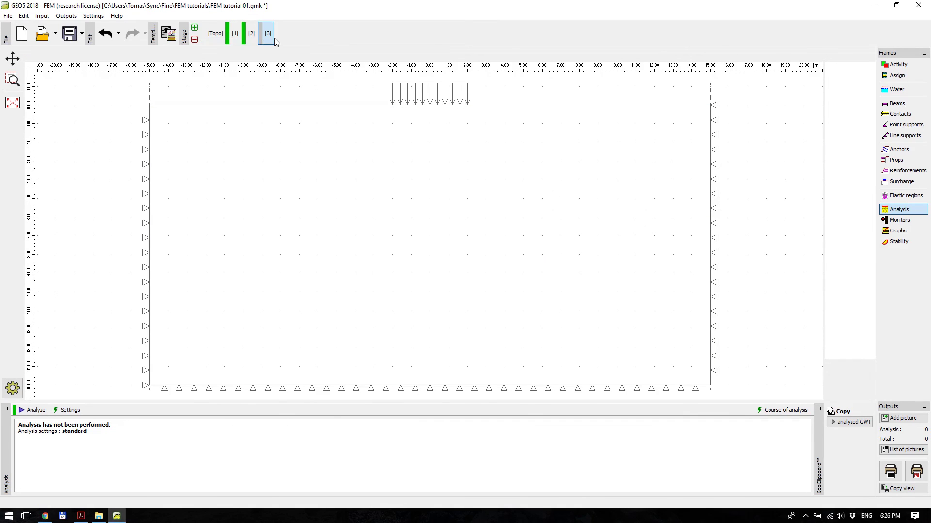
left_click(899, 65)
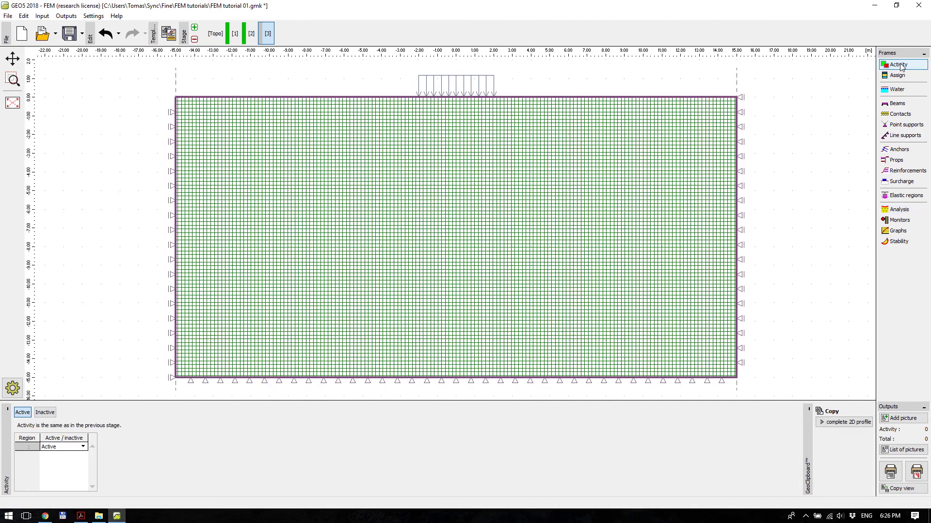
left_click(914, 183)
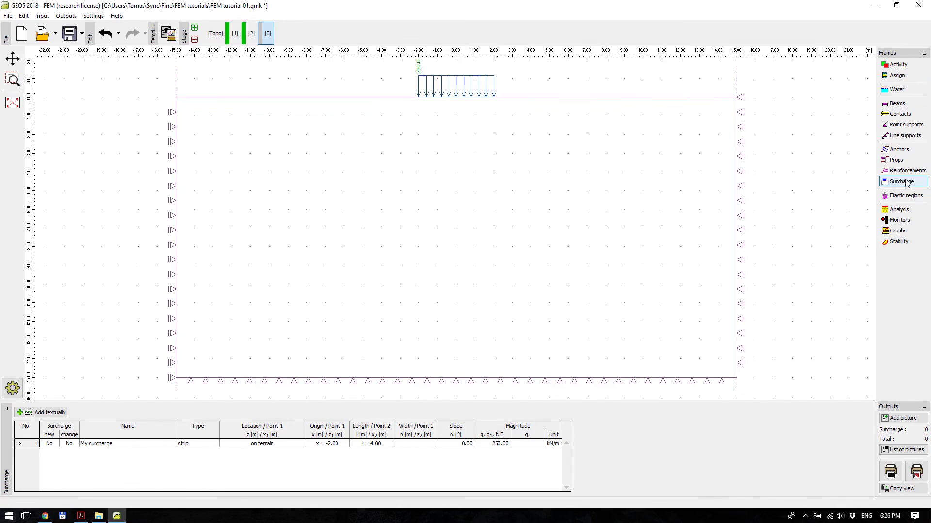
left_click(155, 447)
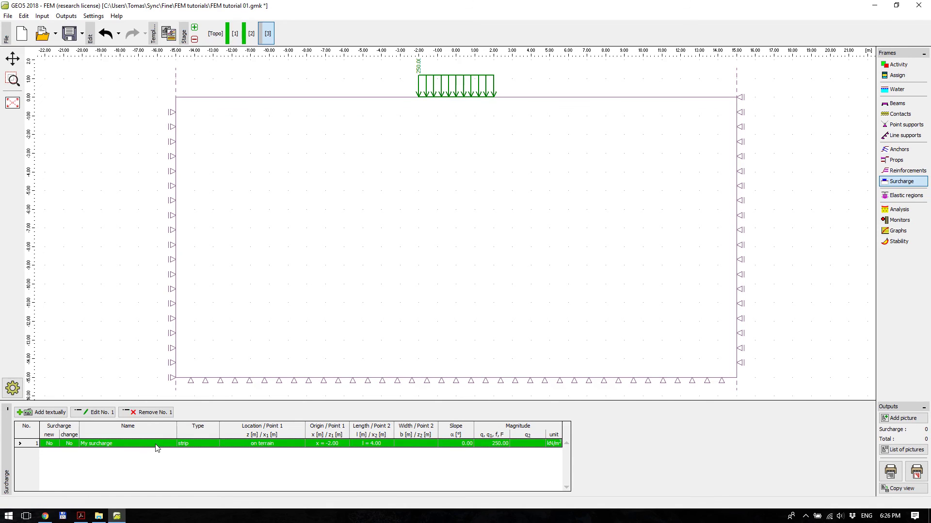
left_click(127, 412)
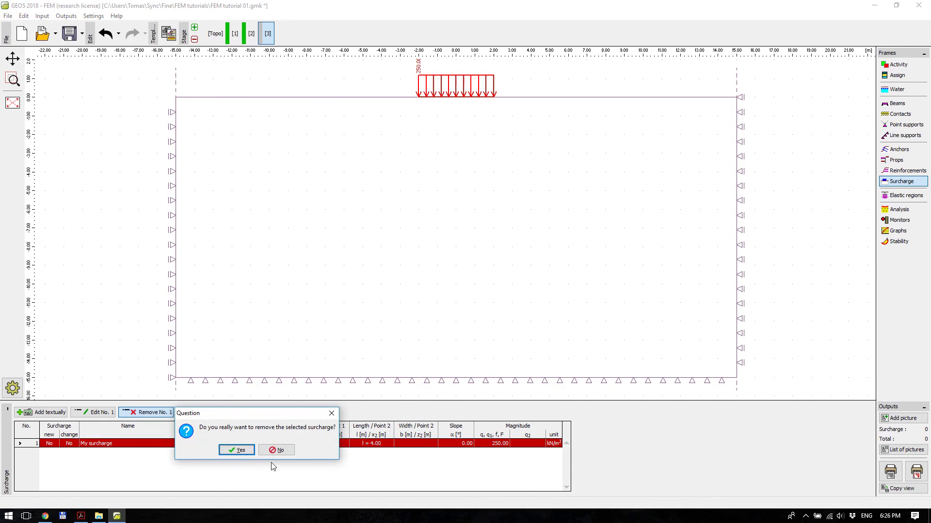
left_click(239, 450)
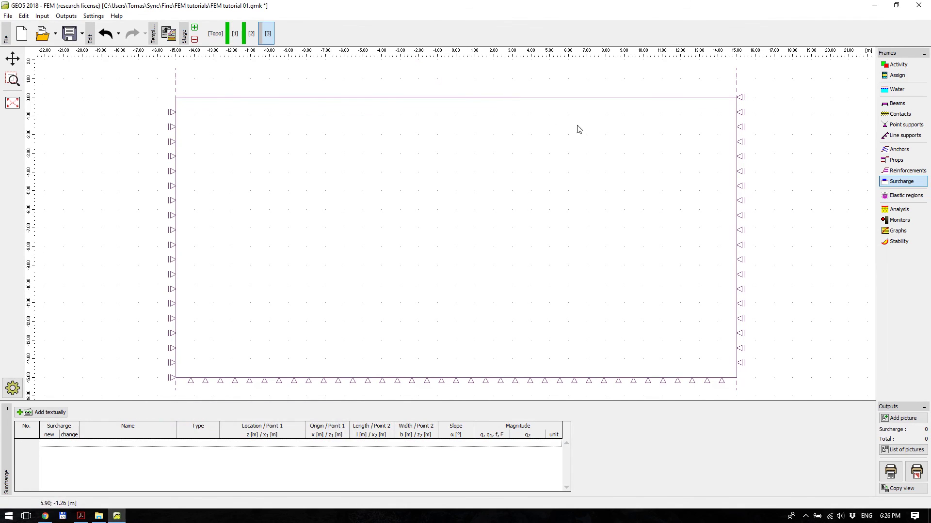
Run the analysis of stage 3 and display its settlement on the model deformed by magnitude.
left_click(899, 209)
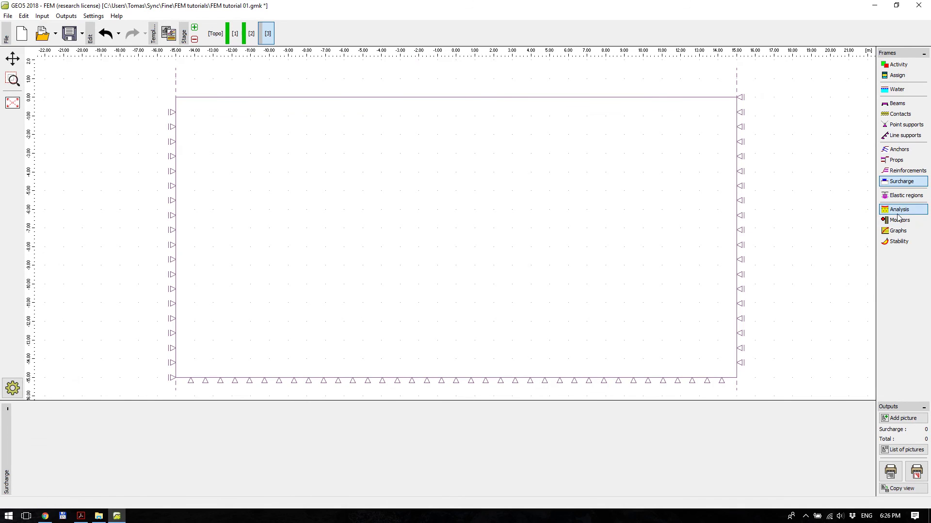
left_click(43, 412)
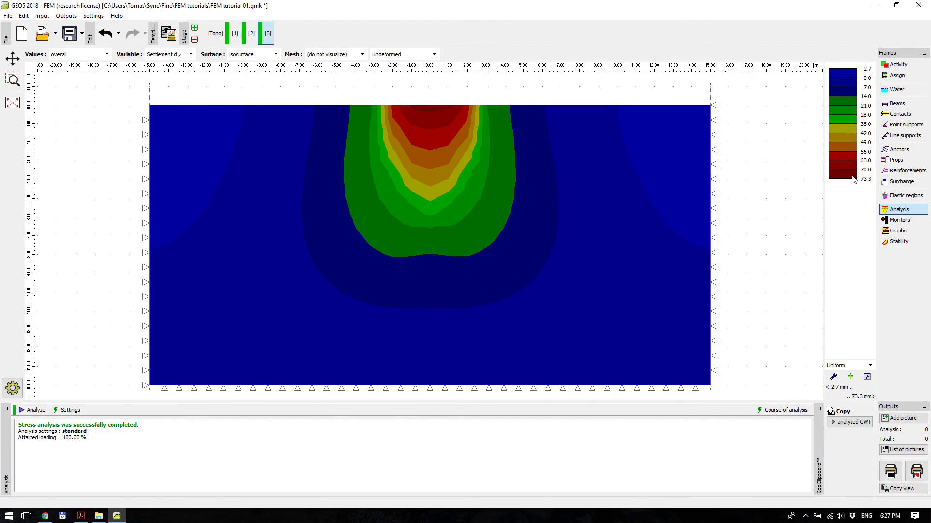
left_click(403, 55)
left_click(403, 74)
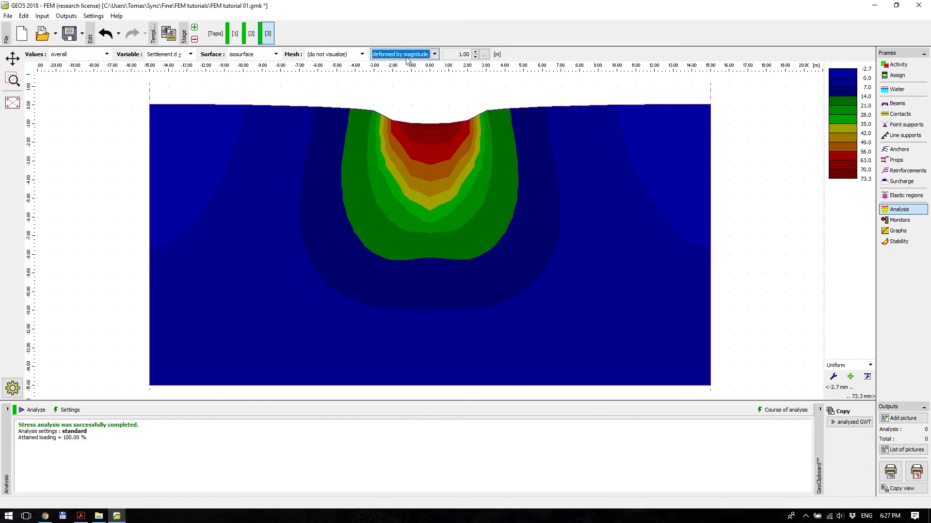
Return to the stage 2 results and display the model deformed by coefficient with a factor of 10.
left_click(252, 36)
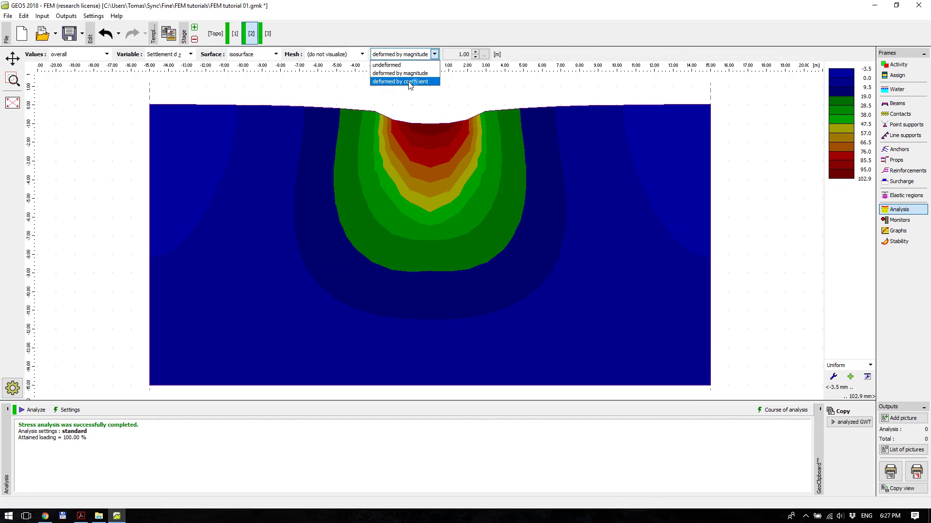
left_click(408, 80)
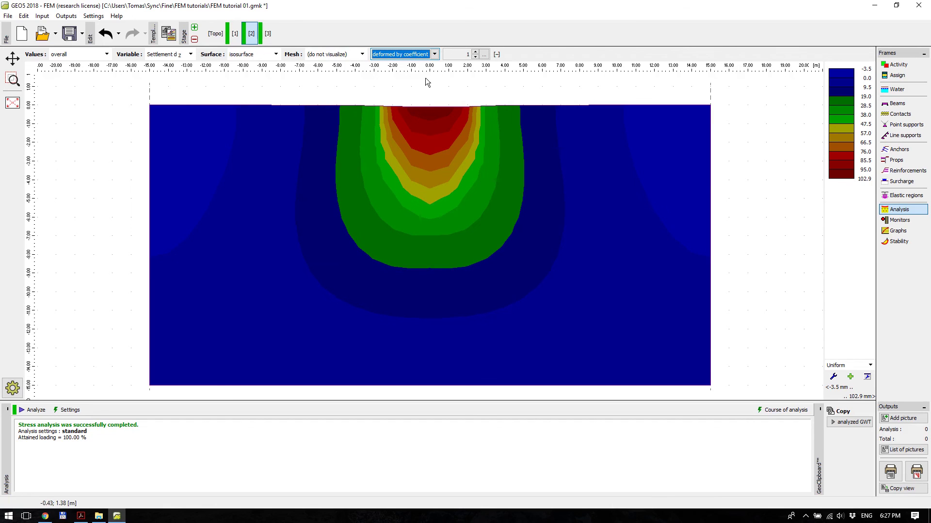
left_click(484, 54)
left_click(552, 71)
left_click_drag(552, 71, 531, 73)
type("10")
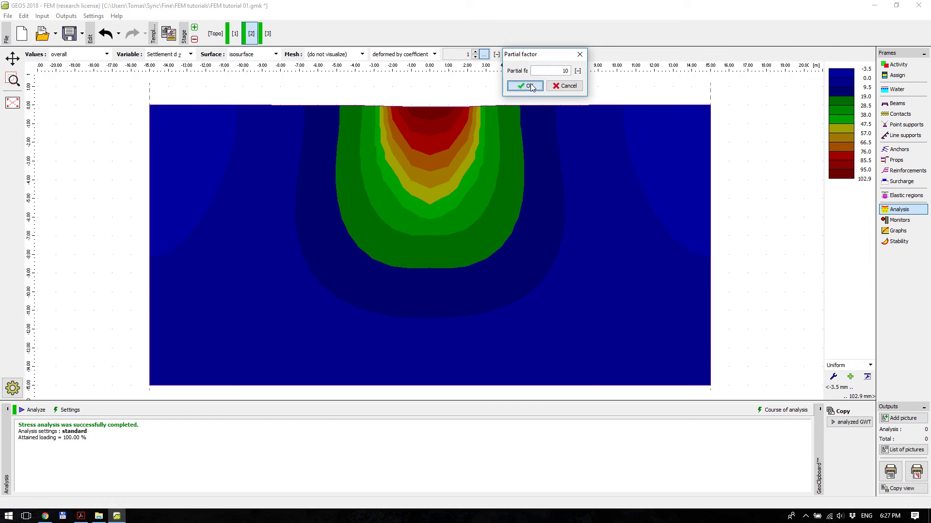
left_click(525, 86)
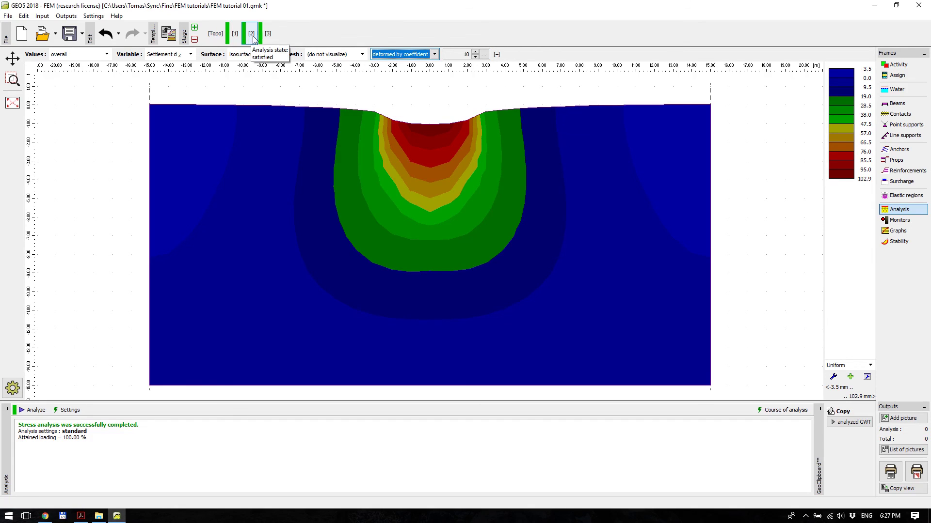
Compare the deformed terrain and settlement d z between stages 3 and 2, ending on stage 2.
left_click(270, 36)
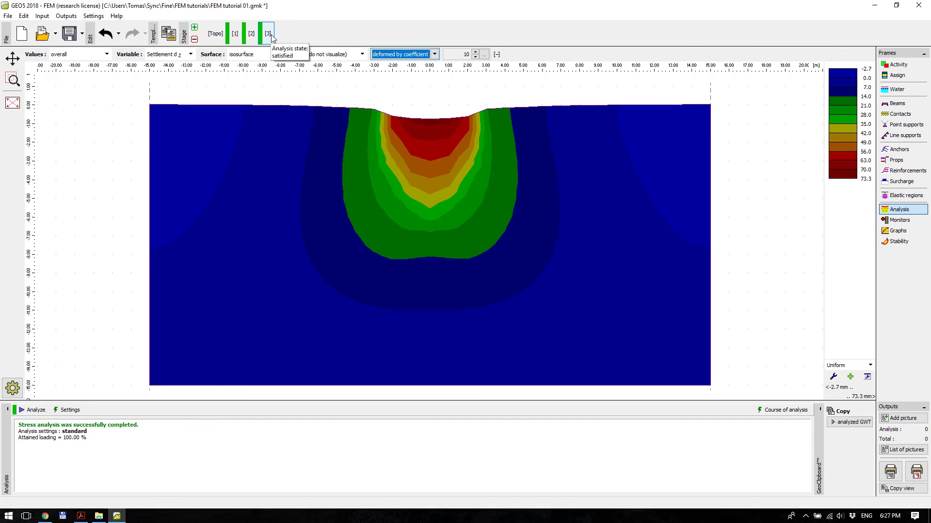
left_click(252, 37)
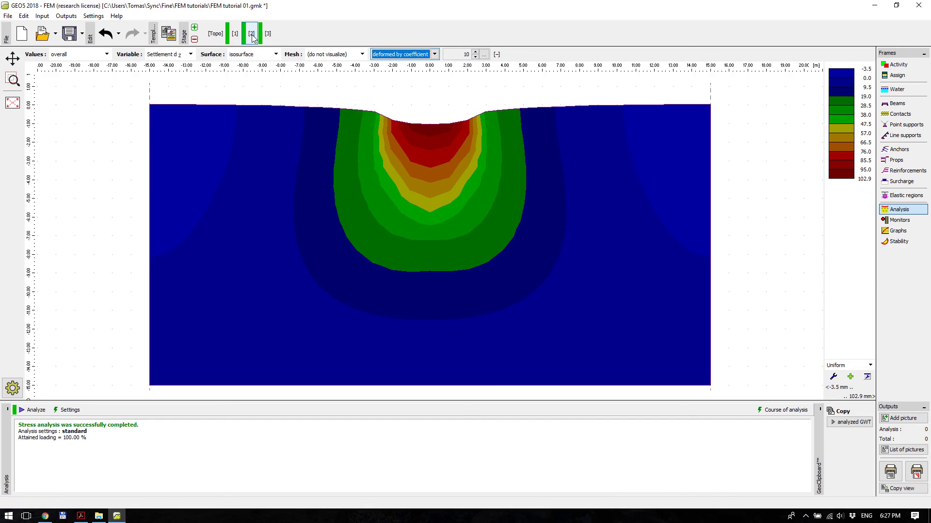
left_click(268, 35)
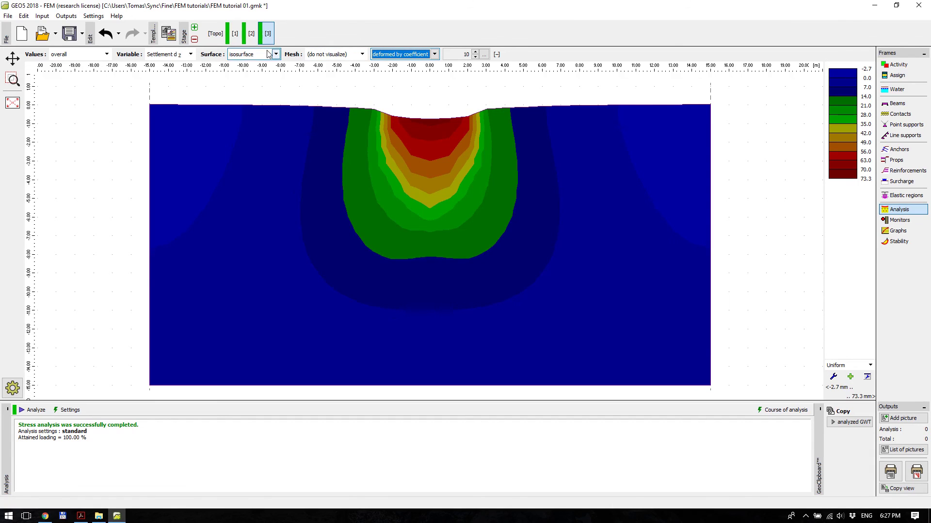
left_click(251, 34)
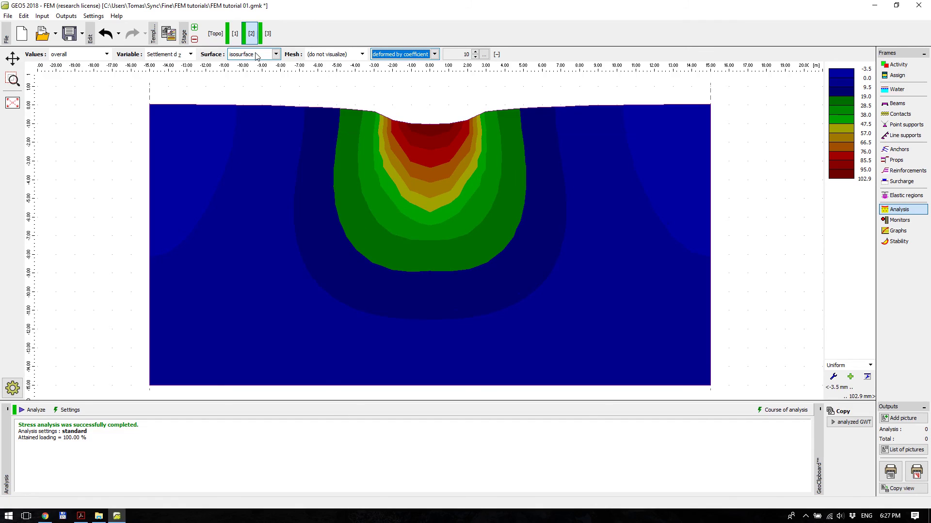
Display the equivalent plastic strain Epsilon eq,pl for stages 2 and 3, and save the project.
left_click(191, 54)
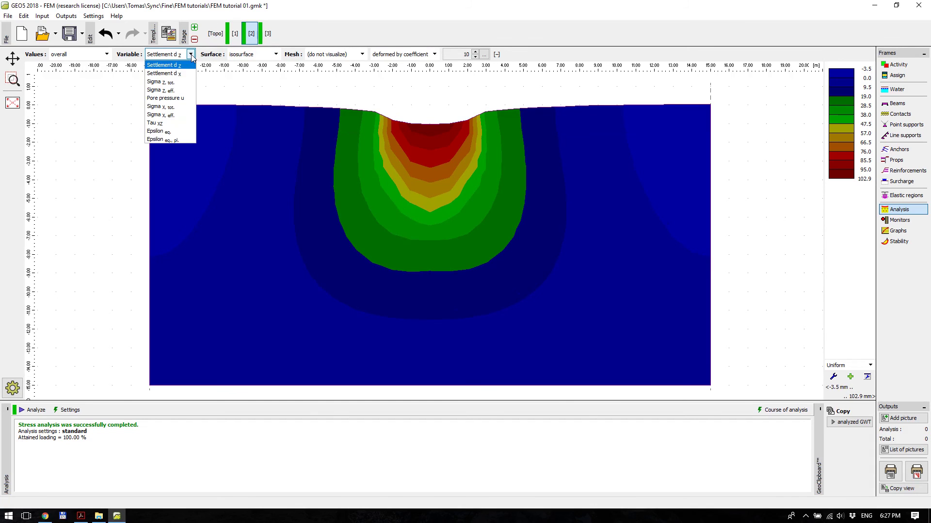
left_click(177, 140)
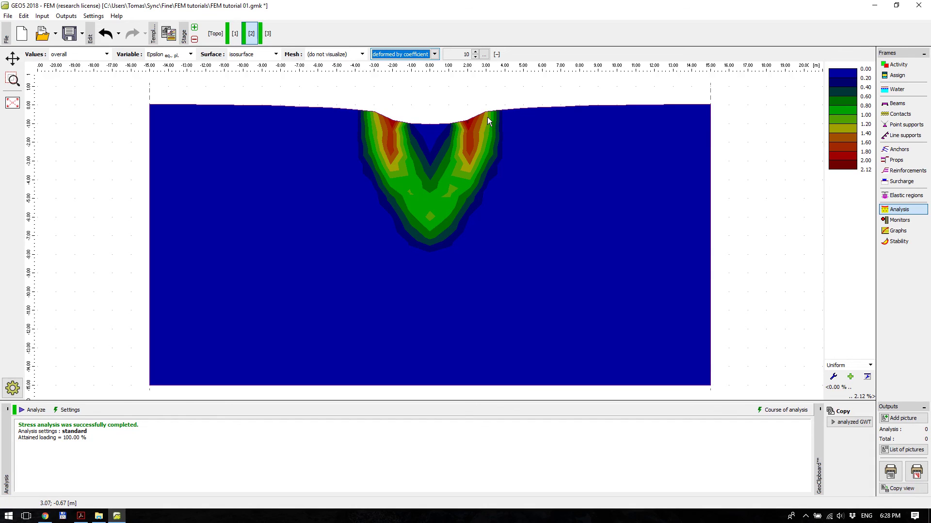
left_click(267, 34)
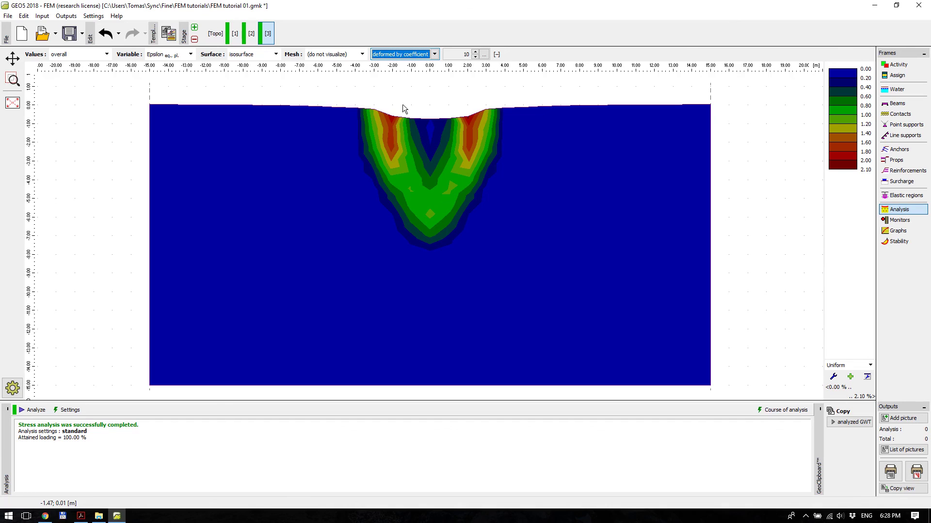
left_click(70, 32)
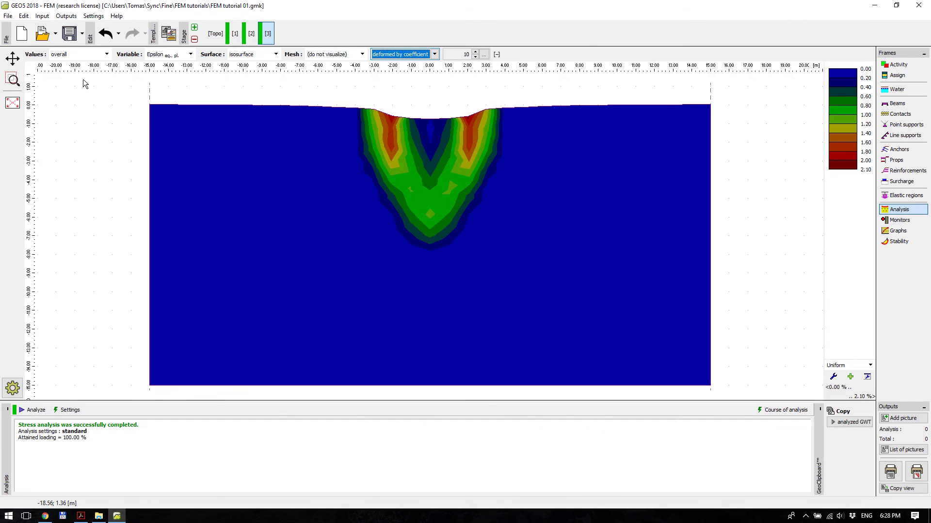